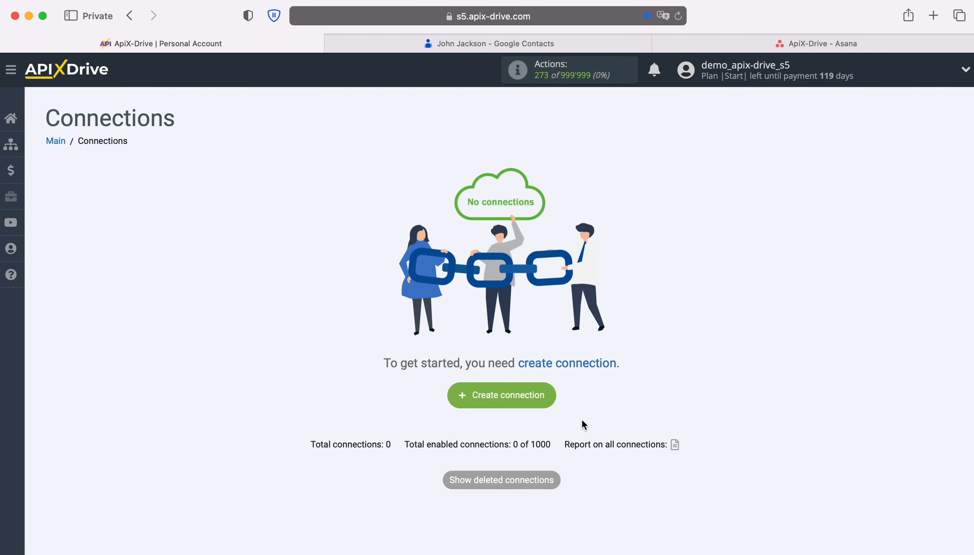
- Start a new connection with Google Contacts as the data source
{"action": "left_click", "coordinate": [555, 392]}
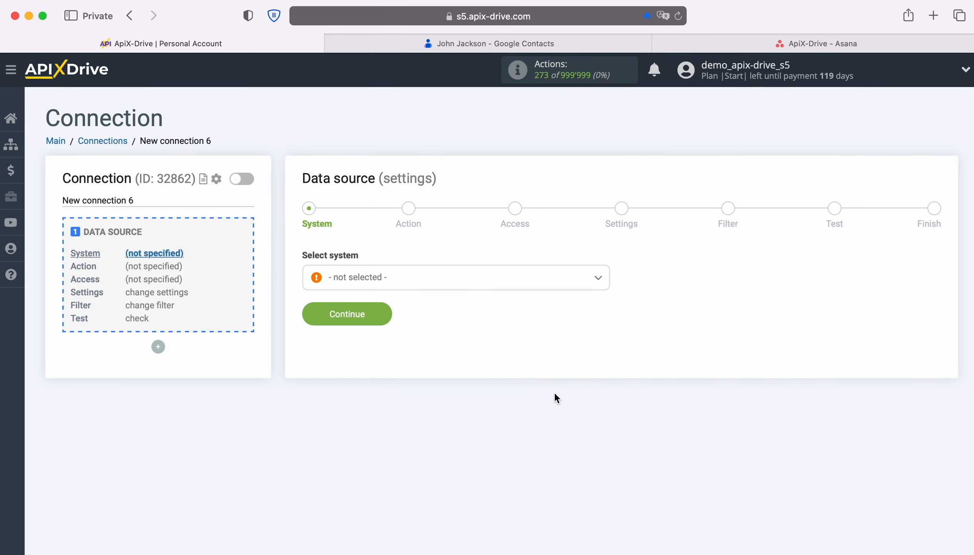
{"action": "left_click", "coordinate": [441, 286]}
{"action": "scroll", "coordinate": [522, 404], "scroll_direction": "down", "scroll_amount": 10}
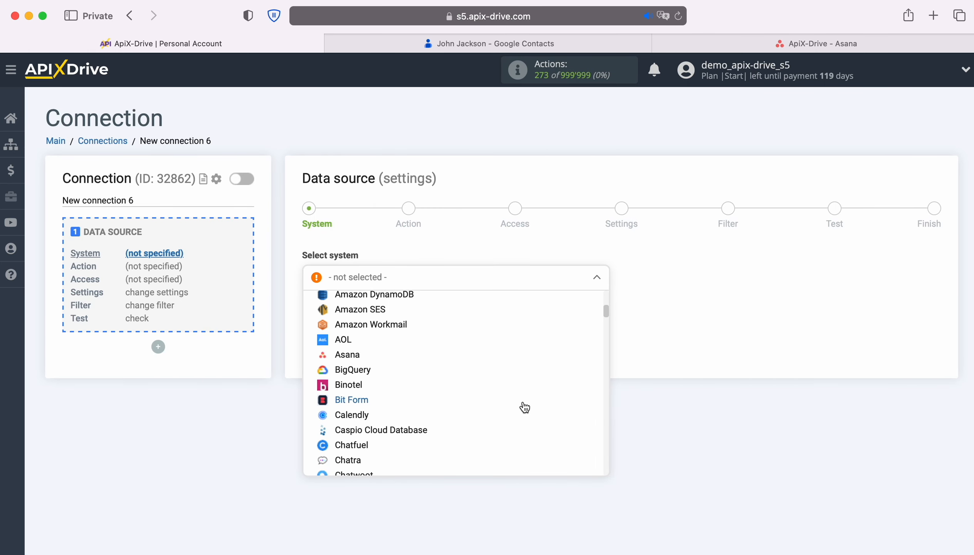
{"action": "scroll", "coordinate": [525, 407], "scroll_direction": "down", "scroll_amount": 15}
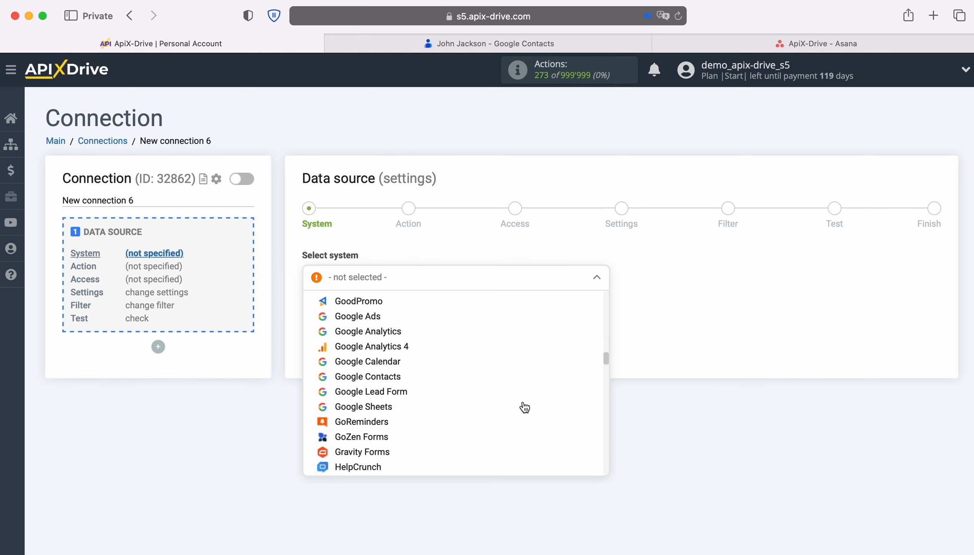
{"action": "left_click", "coordinate": [388, 381]}
{"action": "left_click", "coordinate": [384, 313]}
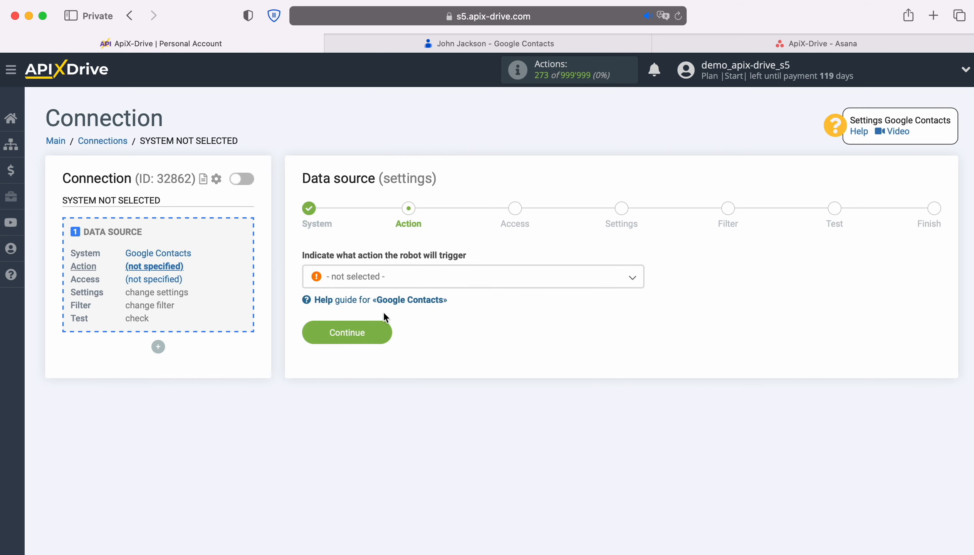
- Choose the Get CONTACTS (new / modified) action and continue to the Access step
{"action": "left_click", "coordinate": [472, 277]}
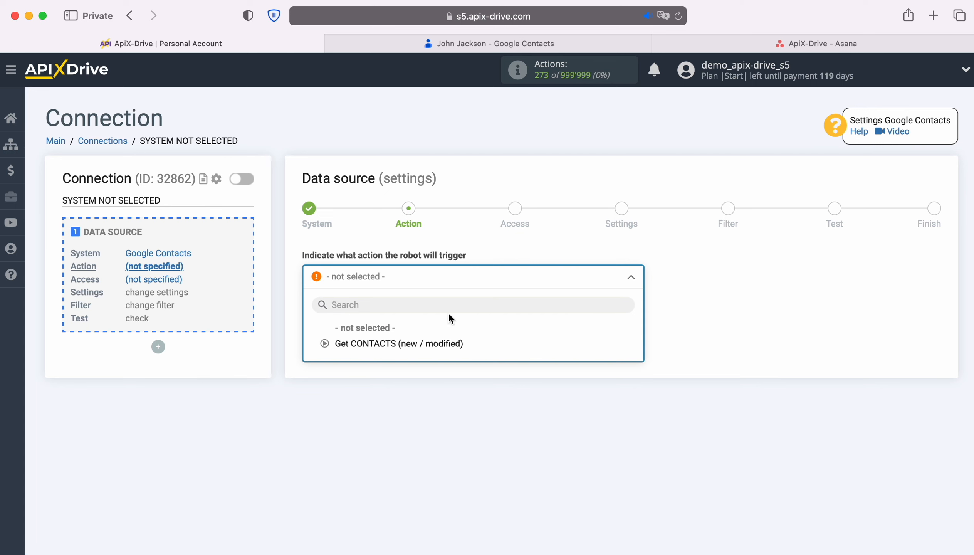
{"action": "left_click", "coordinate": [439, 343]}
{"action": "left_click", "coordinate": [387, 336]}
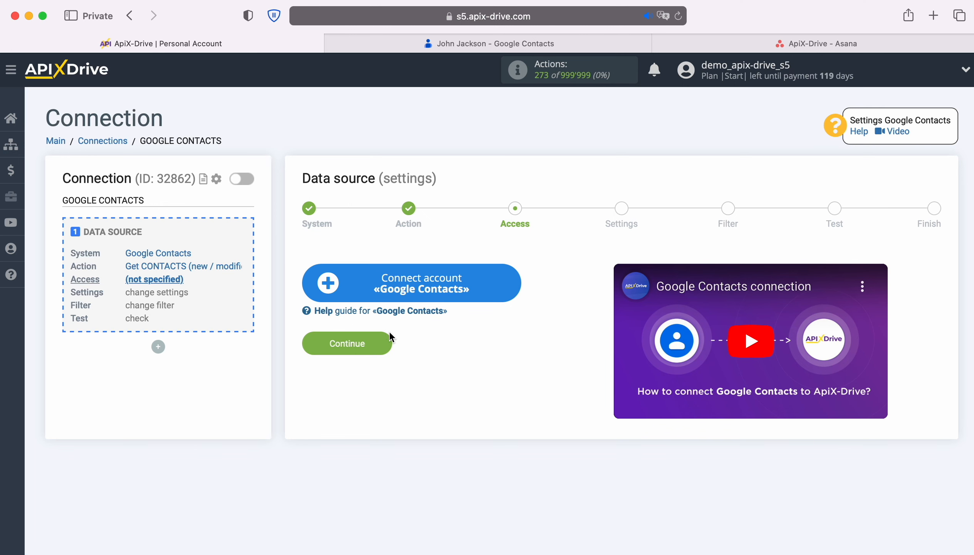
- Sign in to Google with the saved account e-mail and password
{"action": "left_click", "coordinate": [511, 282]}
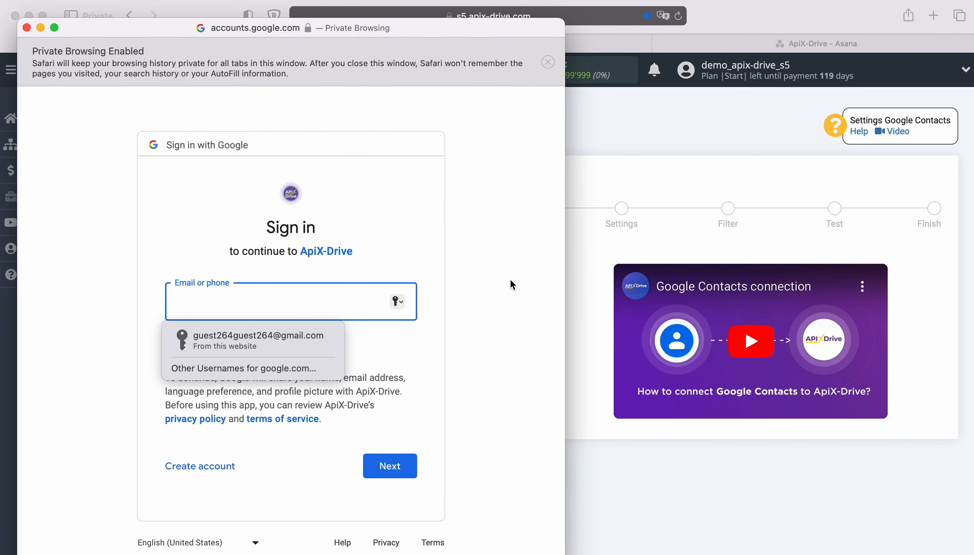
{"action": "left_click", "coordinate": [322, 340]}
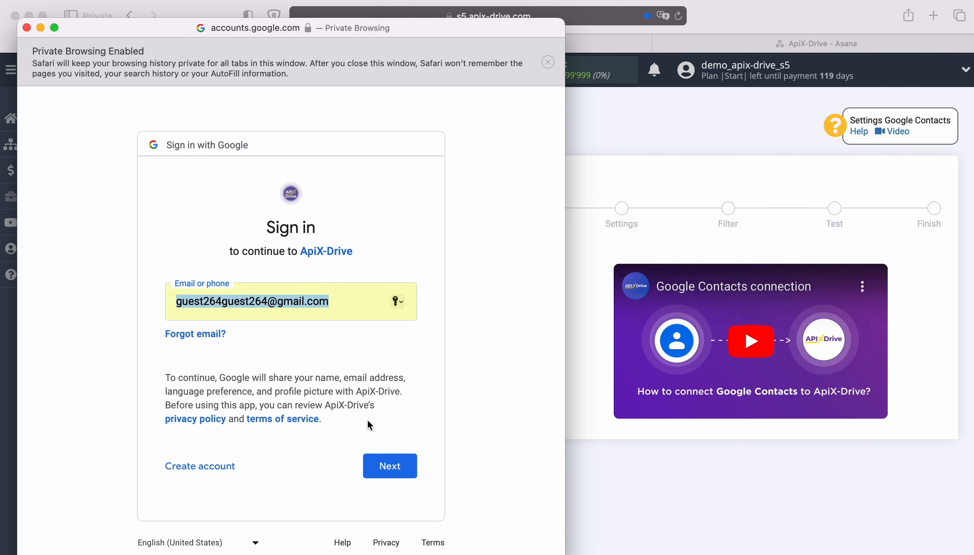
{"action": "left_click", "coordinate": [410, 465]}
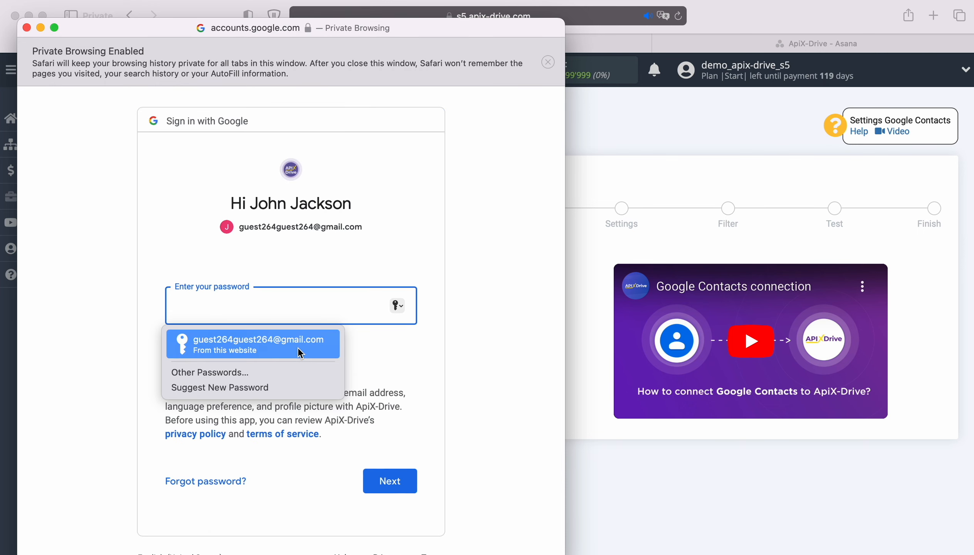
{"action": "left_click", "coordinate": [301, 342]}
{"action": "left_click", "coordinate": [405, 482]}
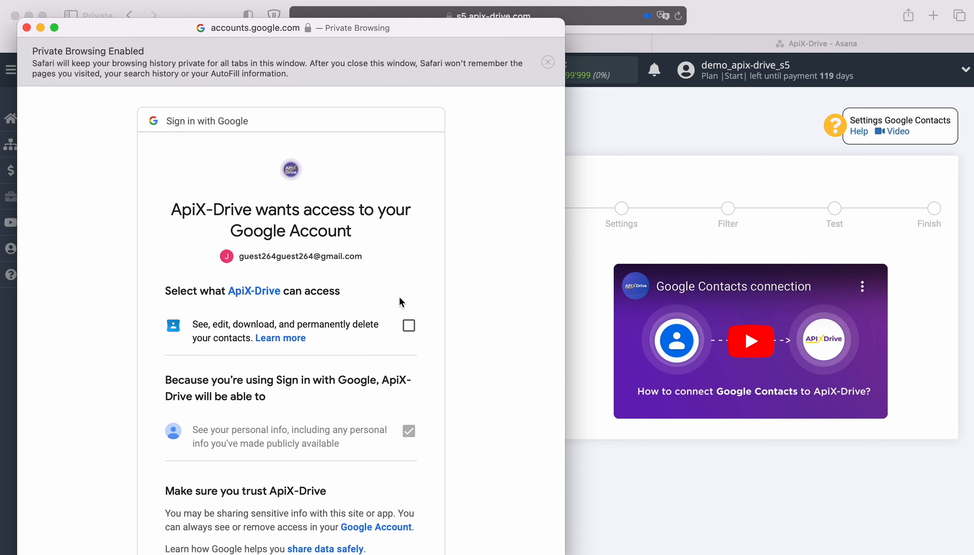
- Grant ApiX-Drive permission to the Google contacts and finish connecting
{"action": "left_click", "coordinate": [409, 326]}
{"action": "scroll", "coordinate": [430, 417], "scroll_direction": "down", "scroll_amount": 3}
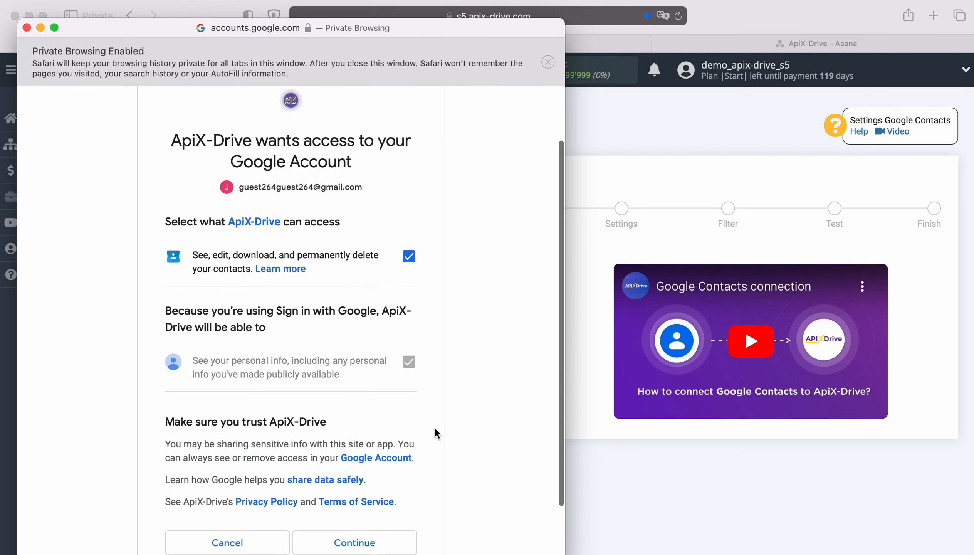
{"action": "scroll", "coordinate": [435, 427], "scroll_direction": "down", "scroll_amount": 2}
{"action": "left_click", "coordinate": [392, 467]}
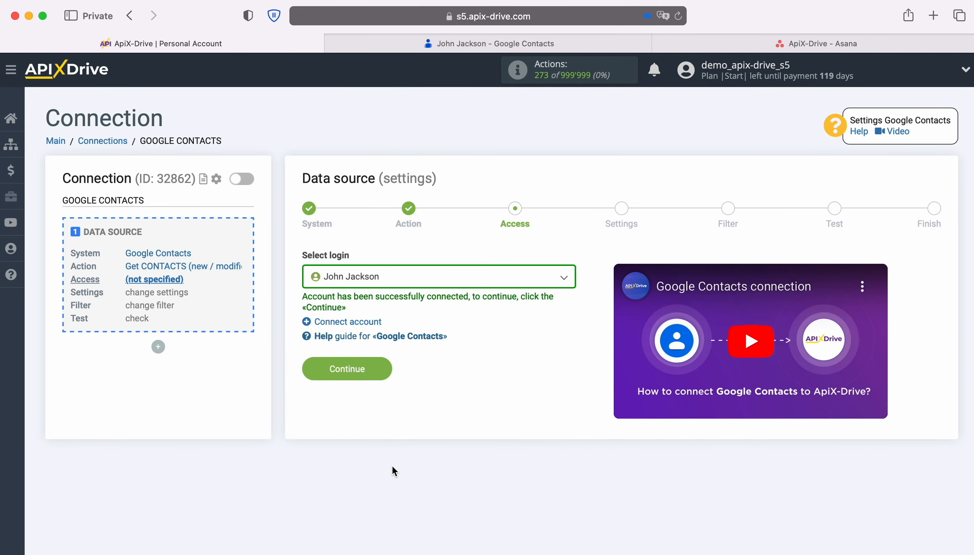
- Select the connected Google account as login and pass Settings and Filter without filters
{"action": "left_click", "coordinate": [457, 279]}
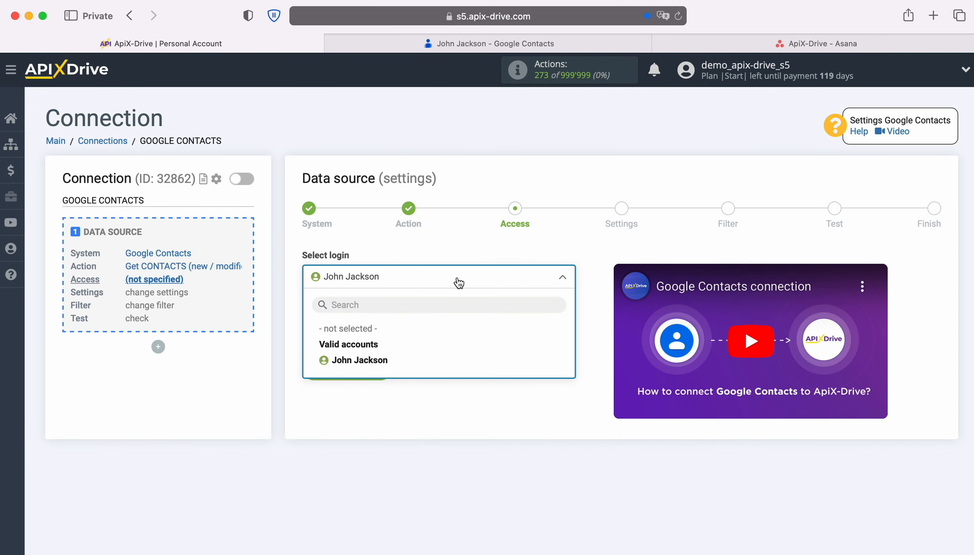
{"action": "left_click", "coordinate": [385, 363]}
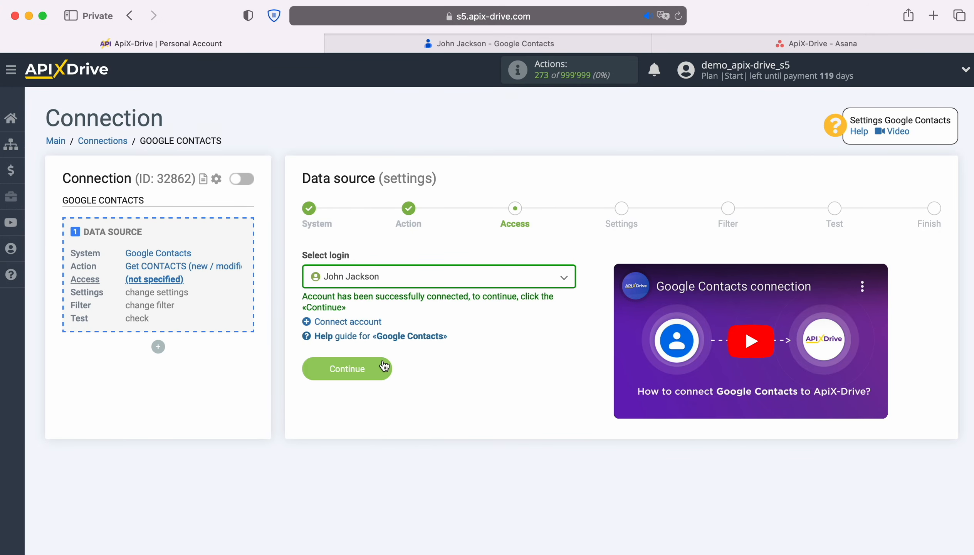
{"action": "left_click", "coordinate": [385, 368]}
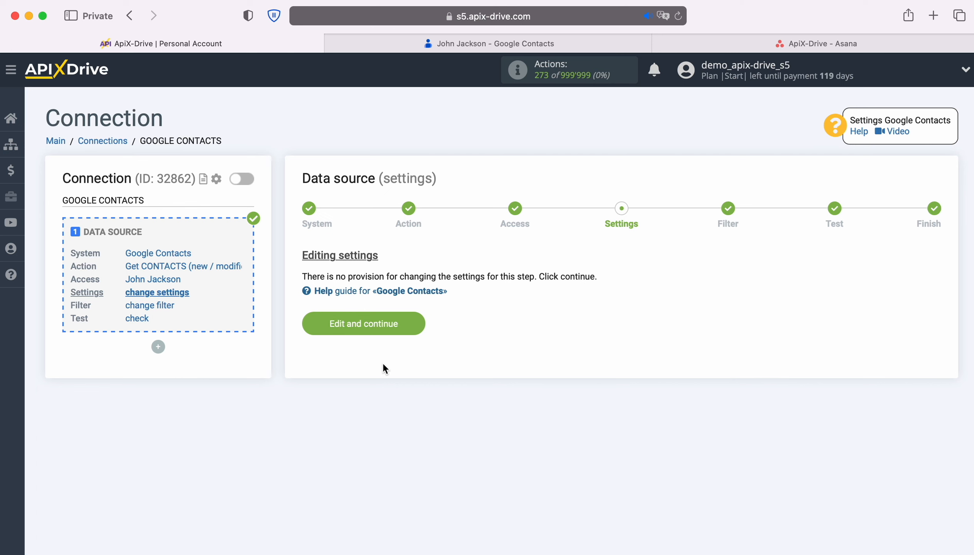
{"action": "left_click", "coordinate": [418, 321]}
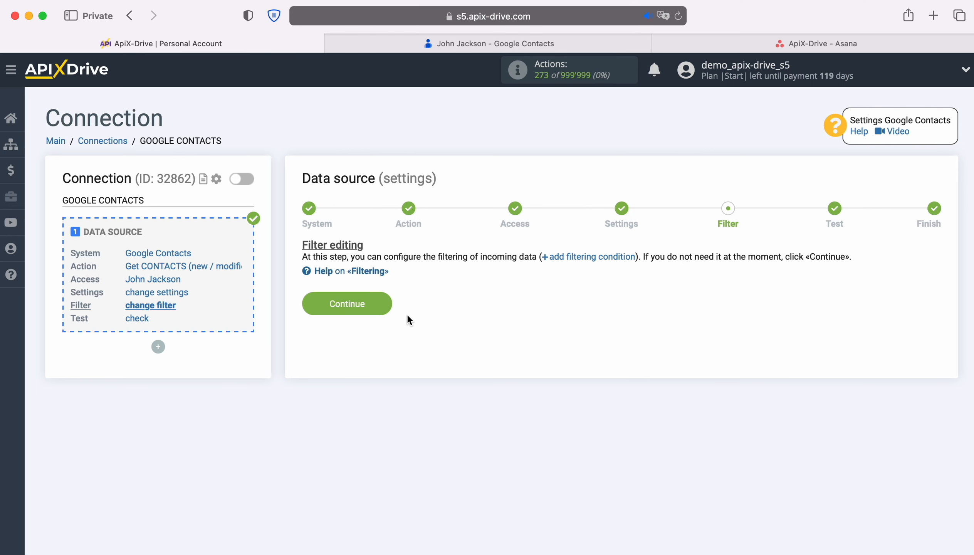
{"action": "left_click", "coordinate": [386, 302]}
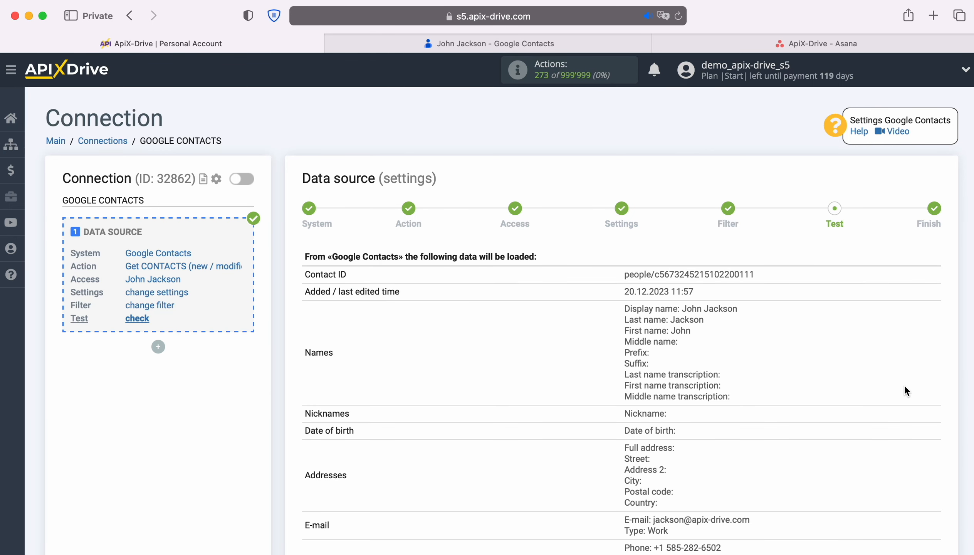
- Review the sample Google contact data and finish the data source setup
{"action": "scroll", "coordinate": [905, 387], "scroll_direction": "down", "scroll_amount": 5}
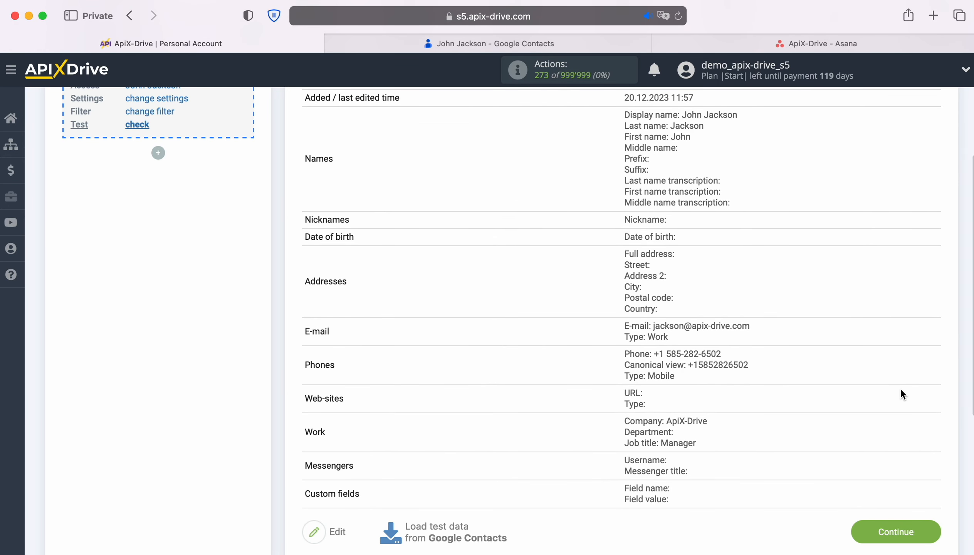
{"action": "left_click", "coordinate": [934, 532]}
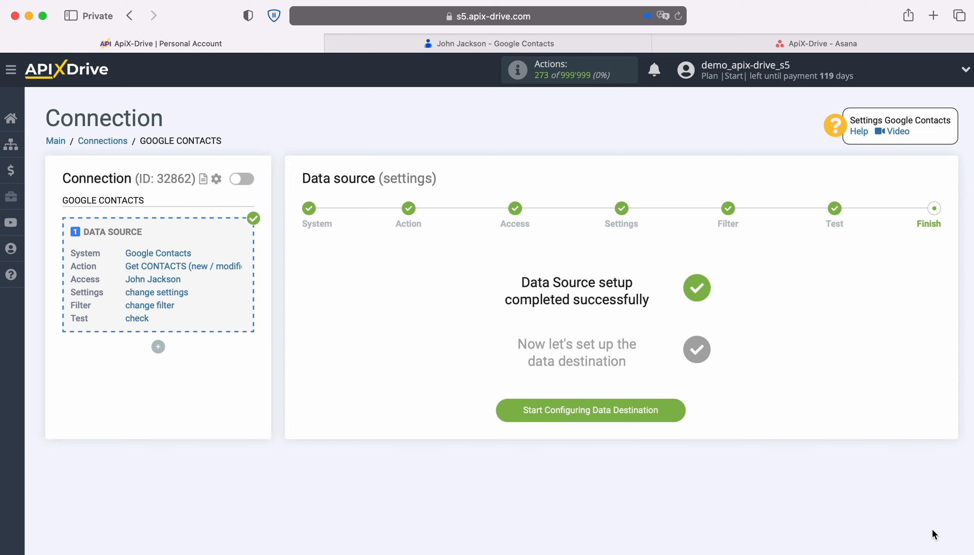
- Set Asana as the data destination system
{"action": "left_click", "coordinate": [678, 405]}
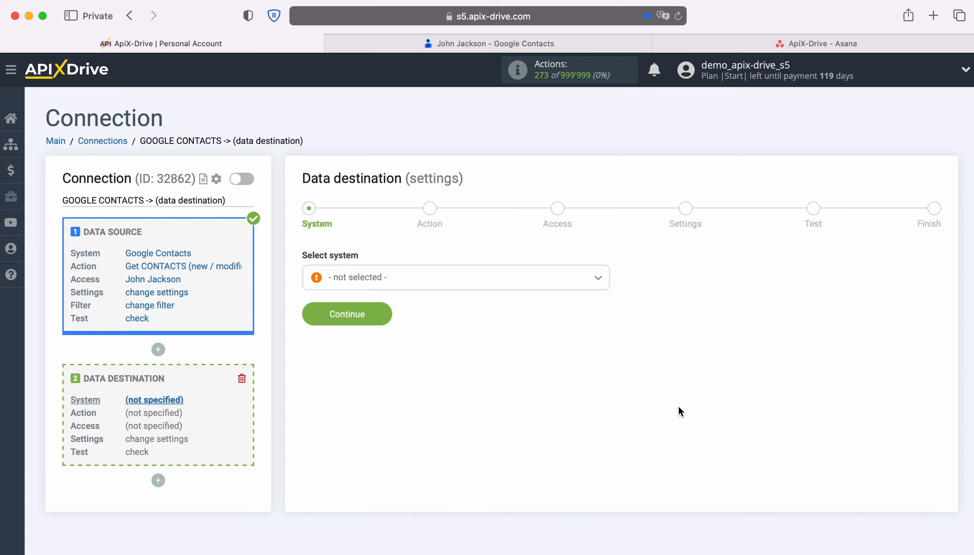
{"action": "left_click", "coordinate": [513, 291]}
{"action": "scroll", "coordinate": [544, 407], "scroll_direction": "down", "scroll_amount": 3}
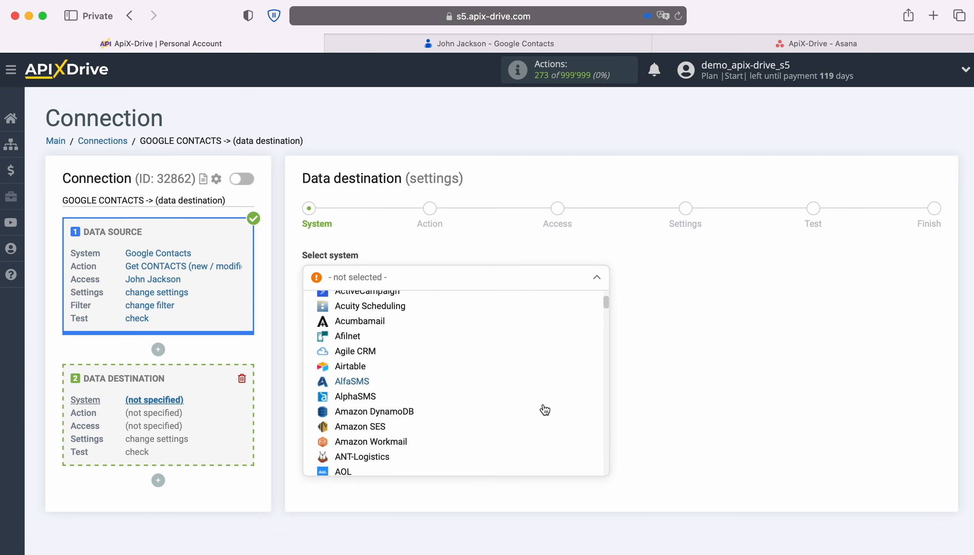
{"action": "scroll", "coordinate": [545, 409], "scroll_direction": "down", "scroll_amount": 5}
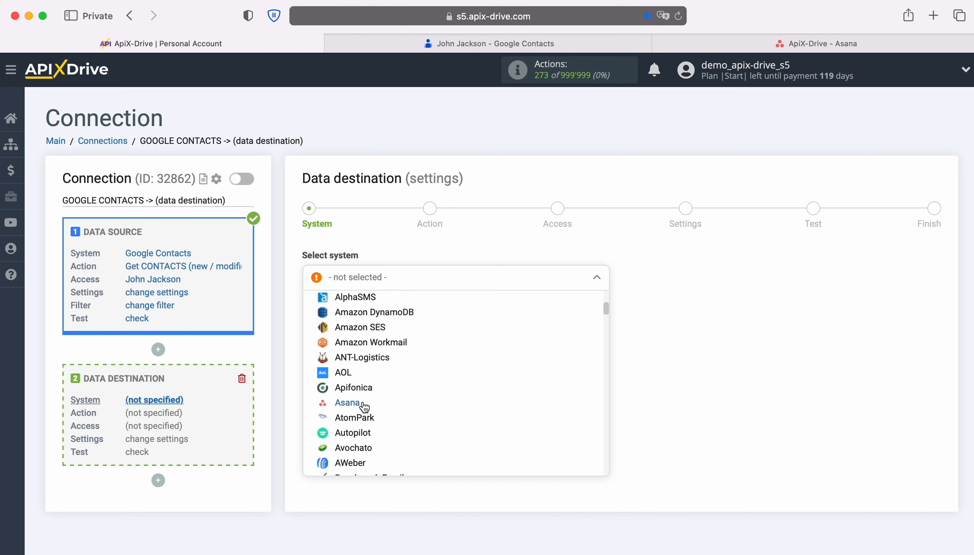
{"action": "left_click", "coordinate": [364, 406]}
{"action": "left_click", "coordinate": [383, 311]}
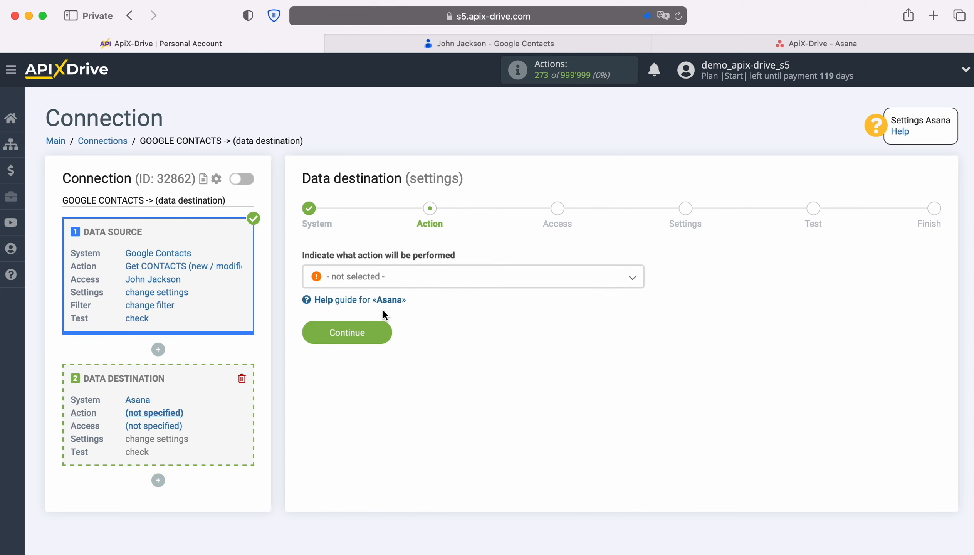
- Choose the Create TASK action and continue to the Access step
{"action": "left_click", "coordinate": [453, 283]}
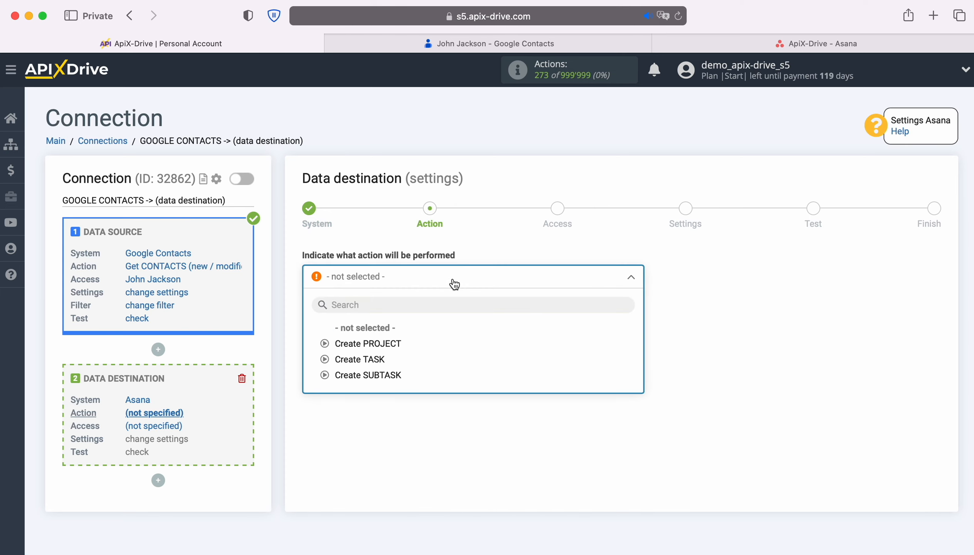
{"action": "left_click", "coordinate": [371, 357]}
{"action": "left_click", "coordinate": [382, 331]}
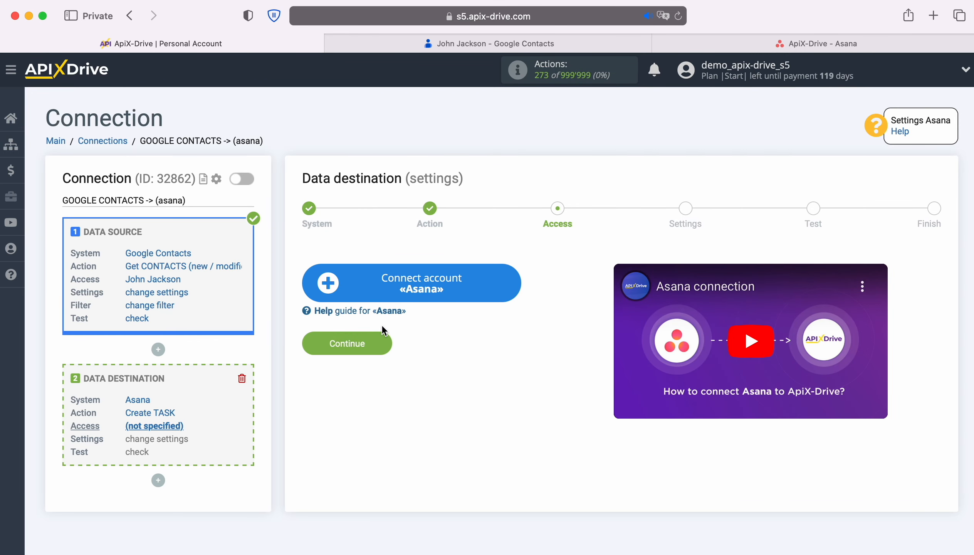
- Connect an Asana account by pasting its e-mail and entering its password
{"action": "left_click", "coordinate": [509, 286]}
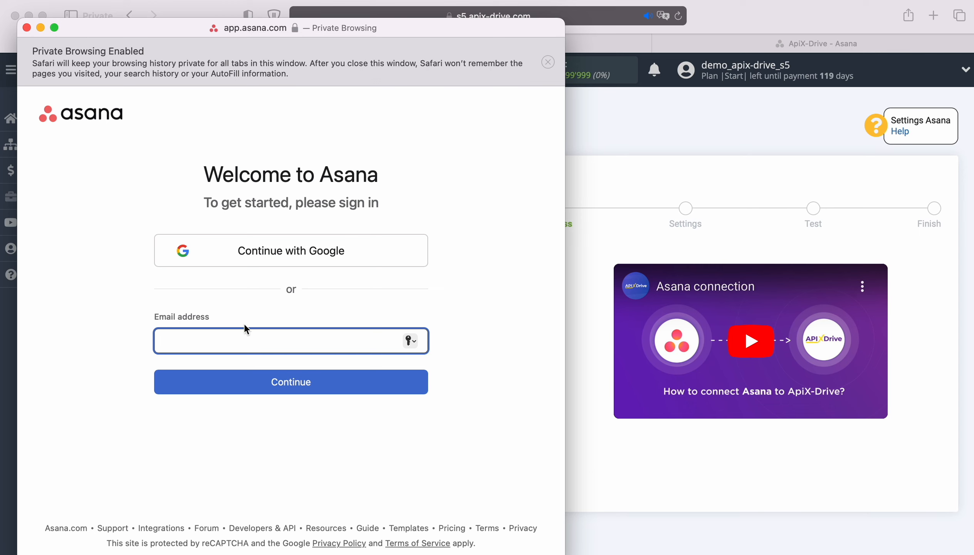
{"action": "right_click", "coordinate": [219, 336]}
{"action": "left_click", "coordinate": [241, 373]}
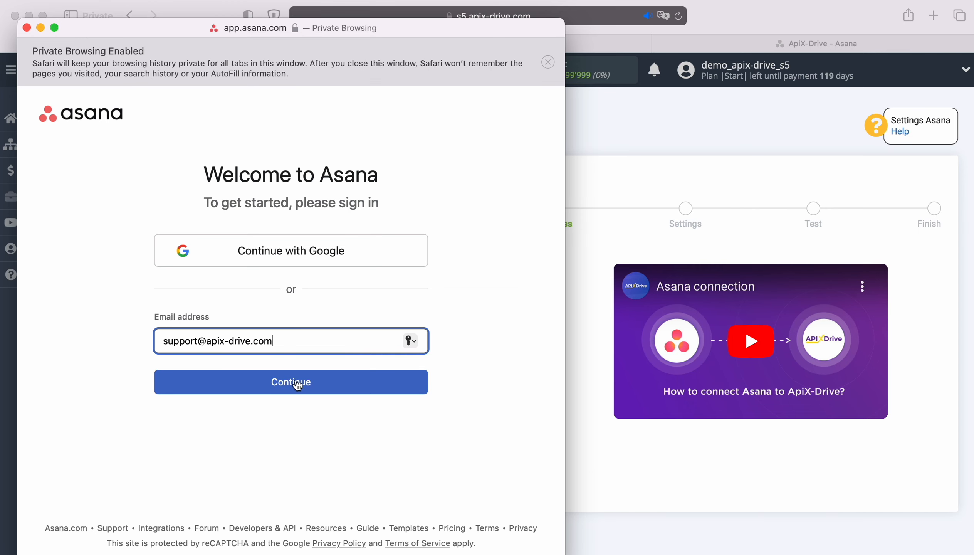
{"action": "left_click", "coordinate": [321, 386]}
{"action": "type", "text": "•••••••••••••"}
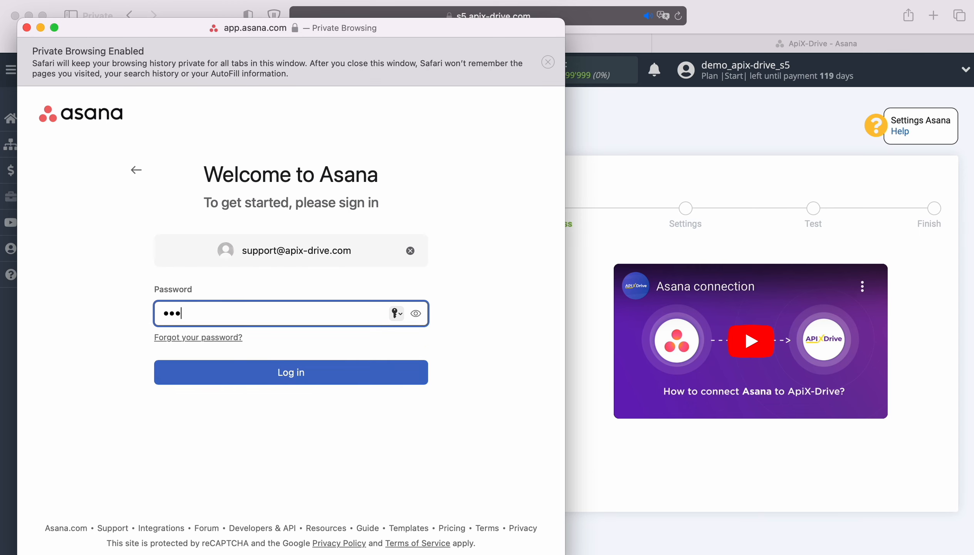
{"action": "left_click", "coordinate": [315, 369]}
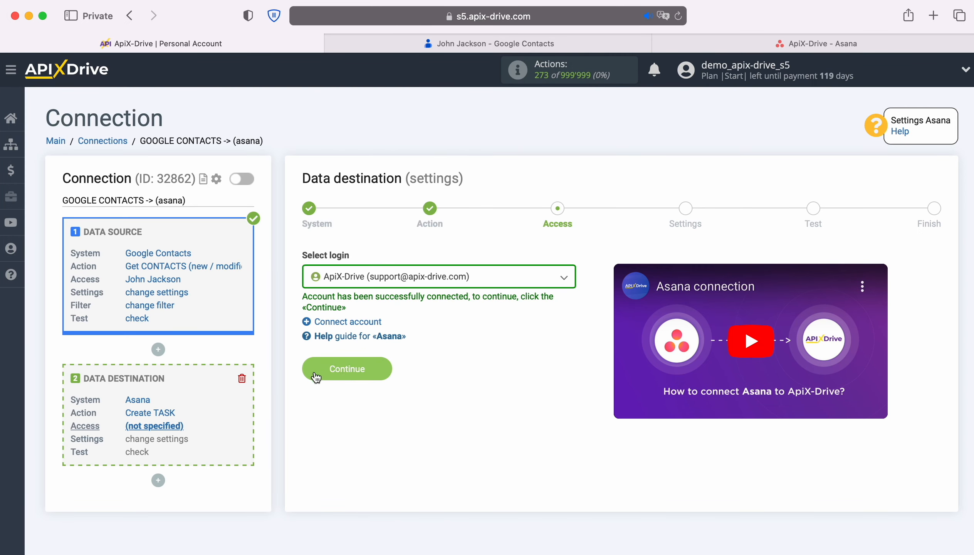
- Select the connected Asana account as login and continue to settings
{"action": "left_click", "coordinate": [495, 278]}
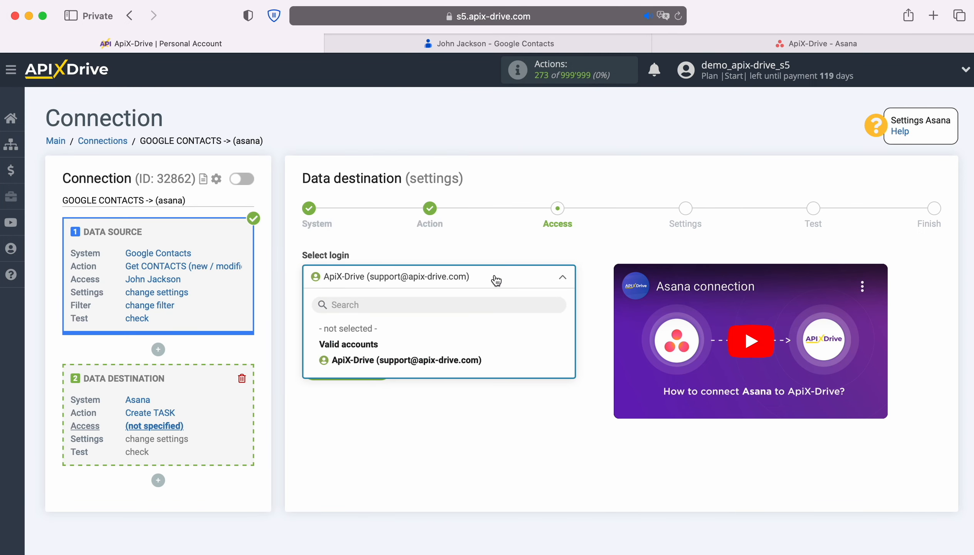
{"action": "left_click", "coordinate": [468, 360]}
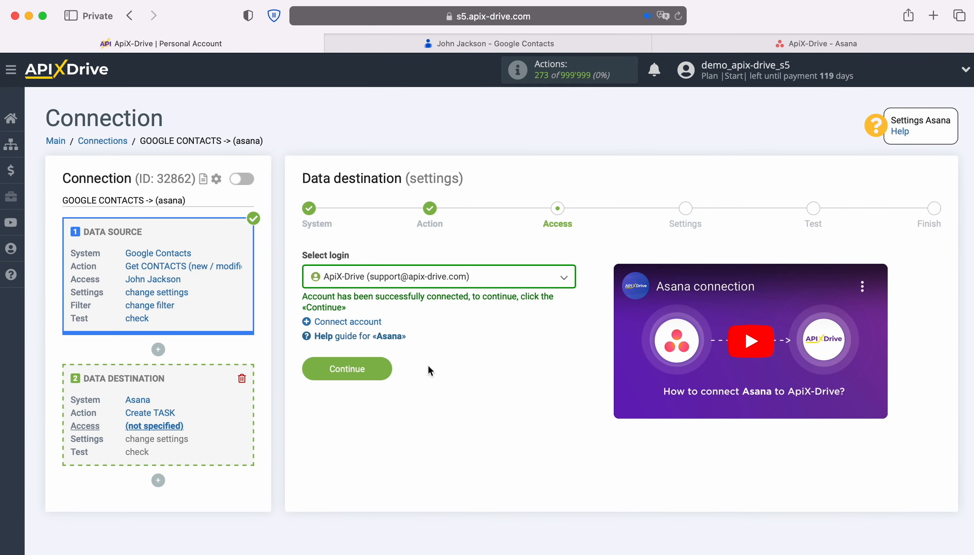
{"action": "left_click", "coordinate": [383, 363]}
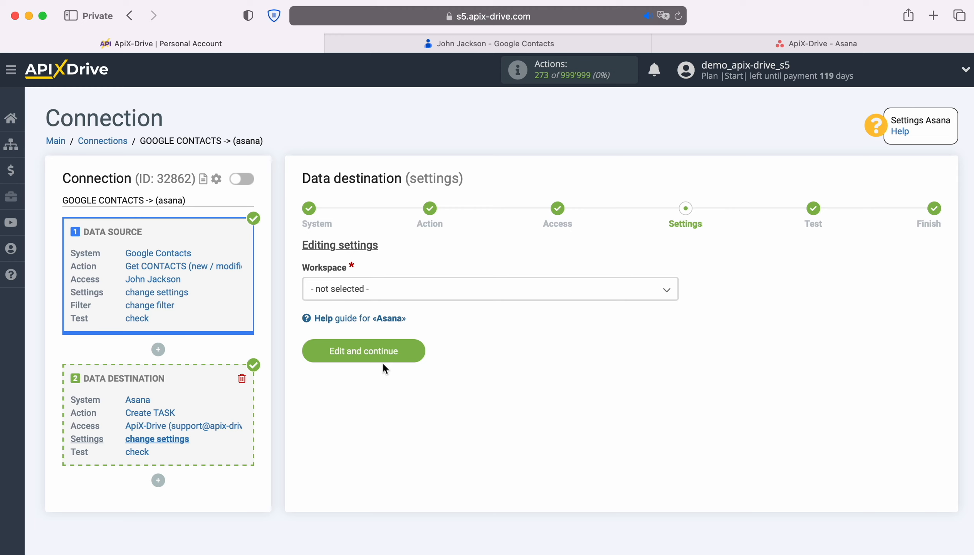
- Choose workspace apix-drive.com and project ApiX-Drive for new tasks
{"action": "left_click", "coordinate": [386, 294]}
{"action": "left_click", "coordinate": [362, 359]}
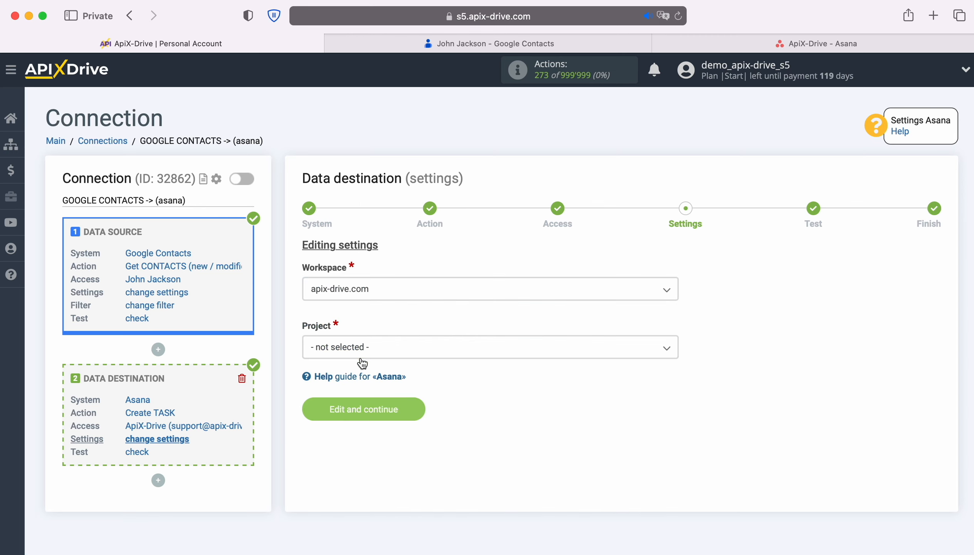
{"action": "left_click", "coordinate": [398, 350]}
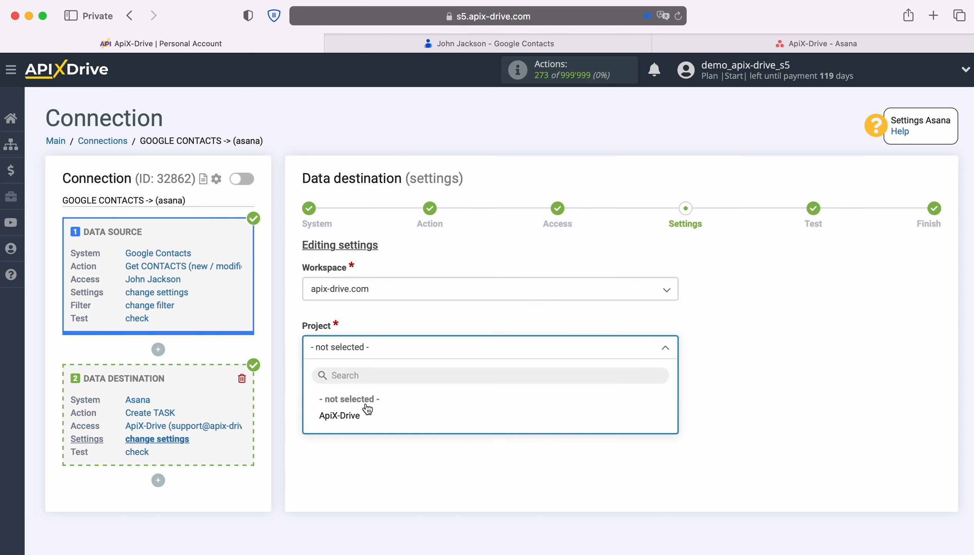
{"action": "left_click", "coordinate": [354, 420]}
{"action": "scroll", "coordinate": [763, 372], "scroll_direction": "down", "scroll_amount": 5}
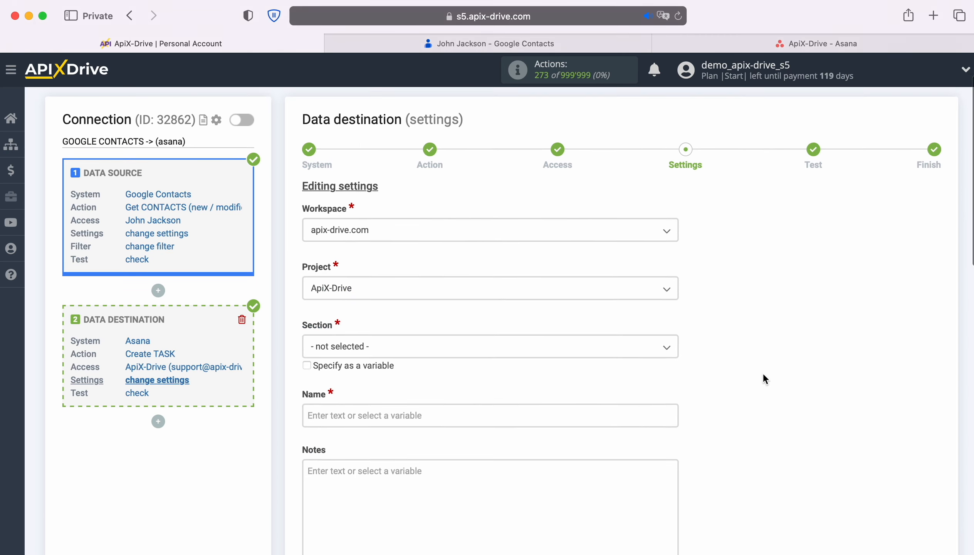
{"action": "scroll", "coordinate": [764, 375], "scroll_direction": "down", "scroll_amount": 3}
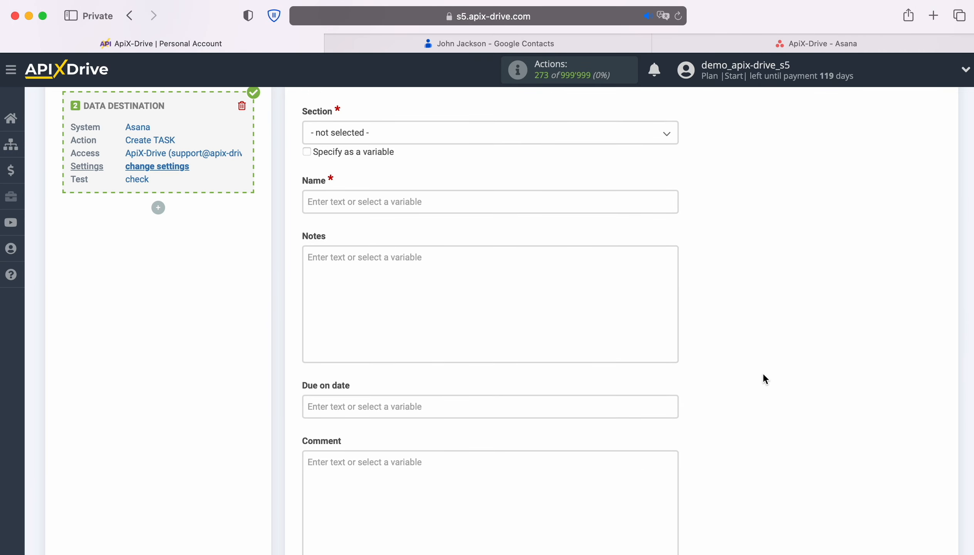
- Set the task Name to 'New Contact from Google Contacts' plus First and Last name variables
{"action": "left_click", "coordinate": [413, 201]}
{"action": "scroll", "coordinate": [620, 325], "scroll_direction": "down", "scroll_amount": 4}
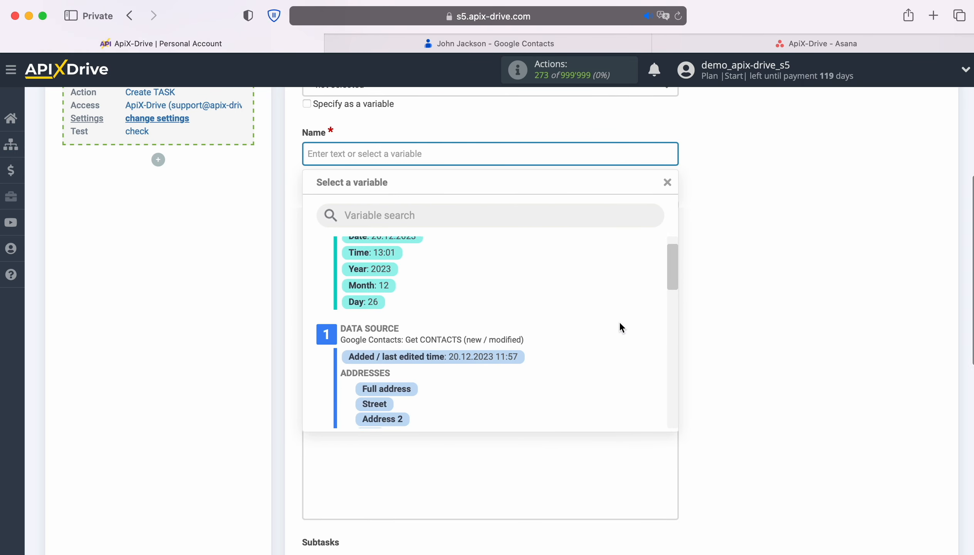
{"action": "scroll", "coordinate": [620, 323], "scroll_direction": "down", "scroll_amount": 8}
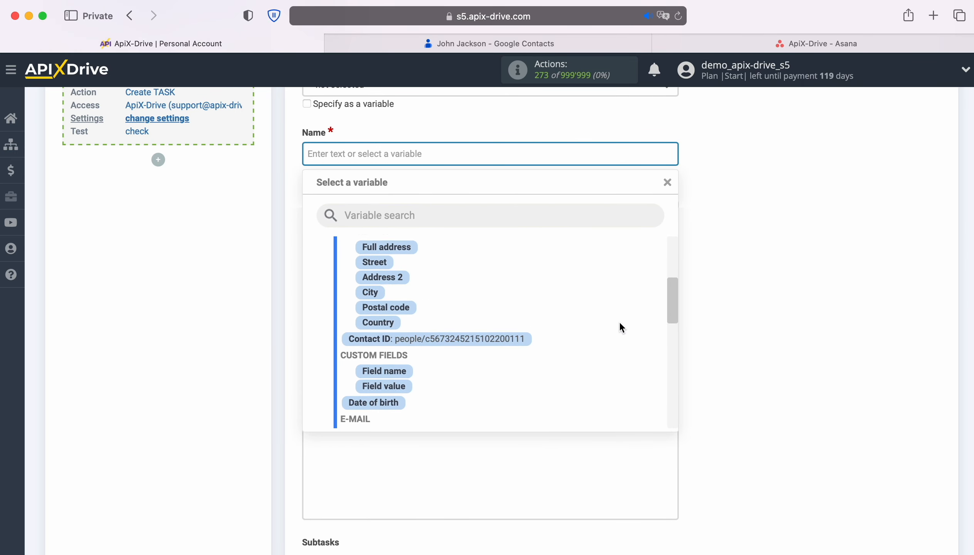
{"action": "scroll", "coordinate": [619, 328], "scroll_direction": "down", "scroll_amount": 5}
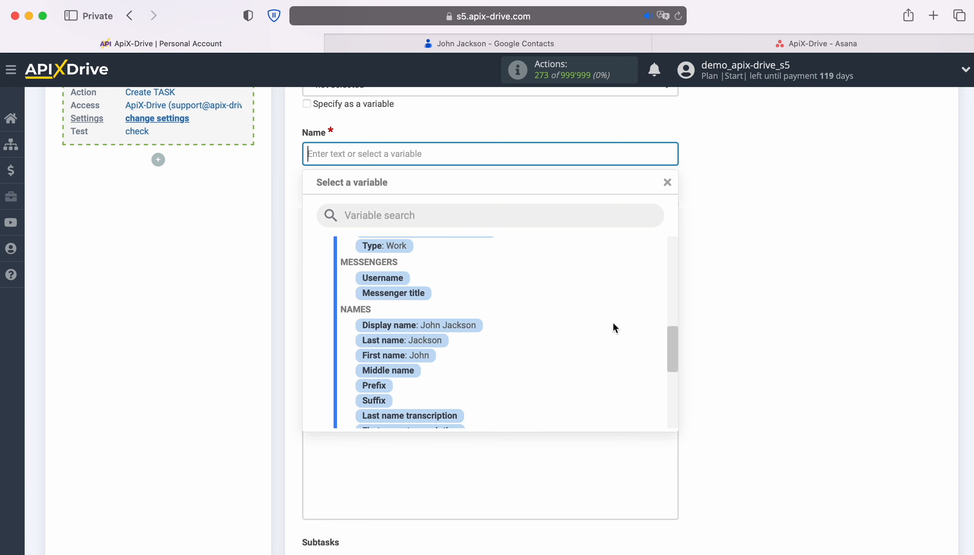
{"action": "left_click", "coordinate": [426, 351]}
{"action": "left_click", "coordinate": [509, 155]}
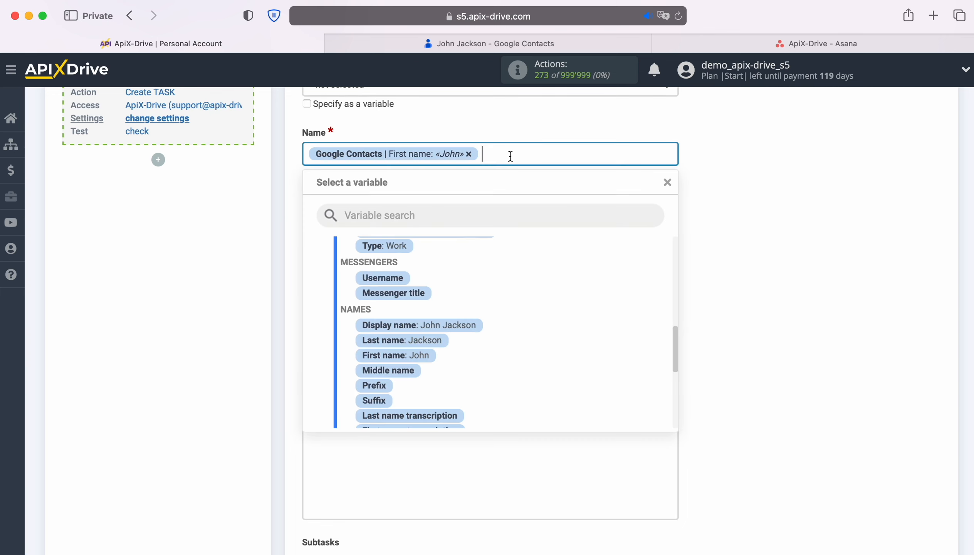
{"action": "left_click", "coordinate": [432, 348]}
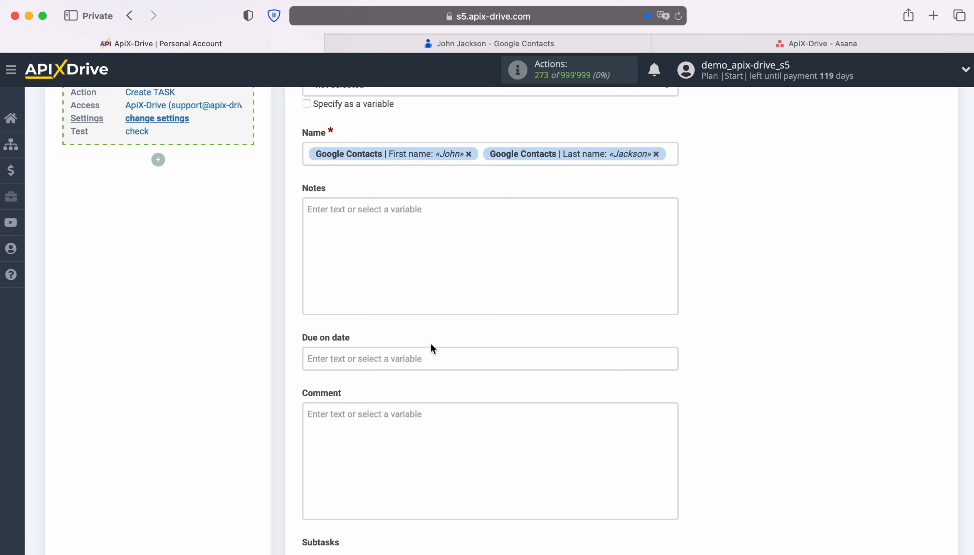
{"action": "left_click", "coordinate": [307, 155]}
{"action": "type", "text": "New Contact"}
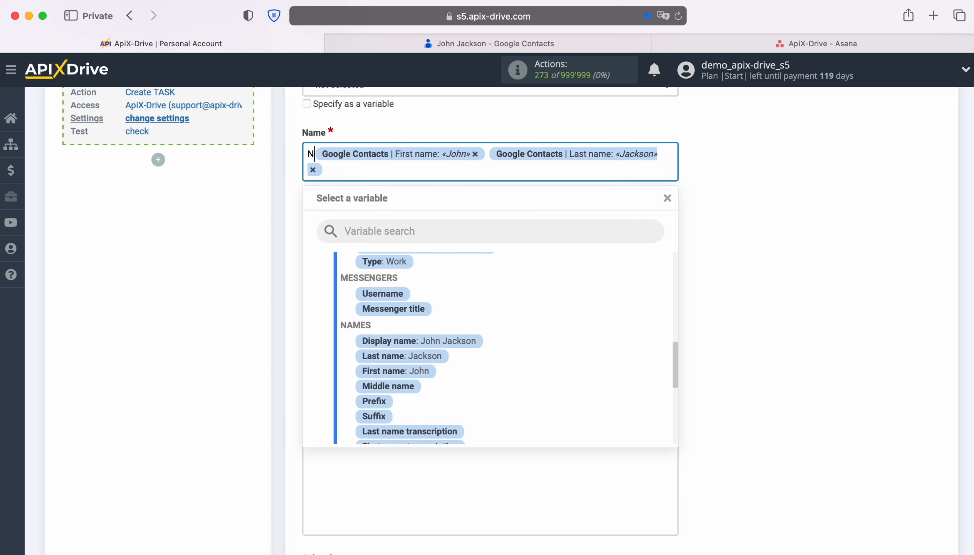
{"action": "type", "text": " fr"}
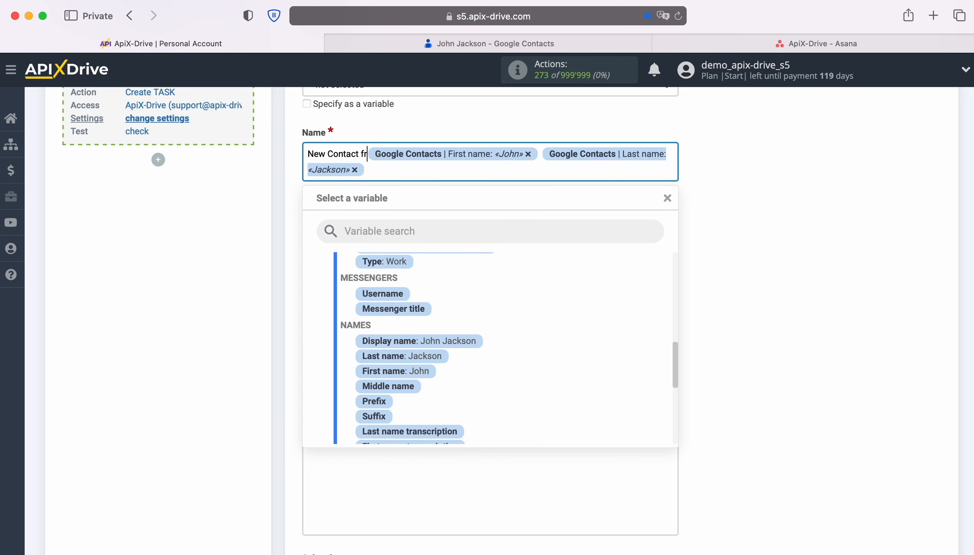
{"action": "type", "text": "om Google Contacts"}
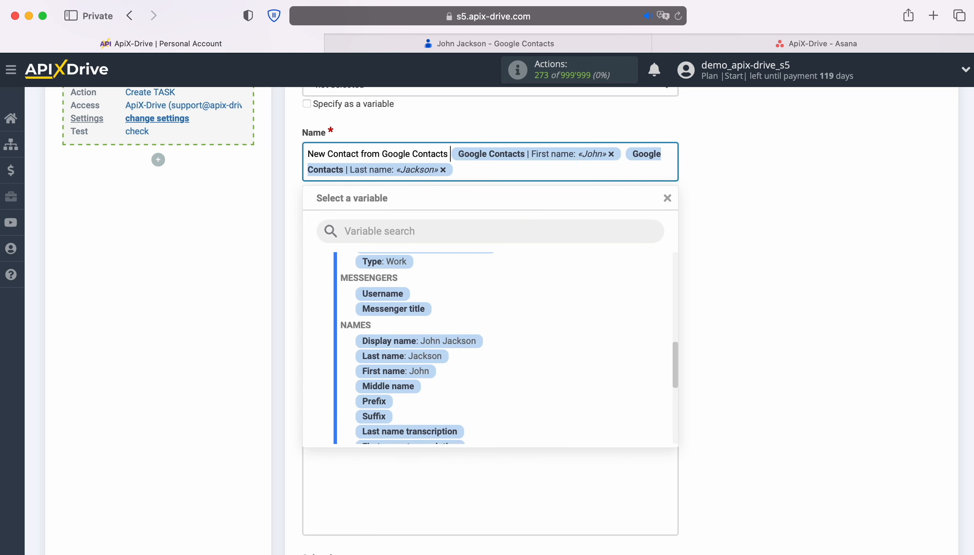
- Set the task Section to New
{"action": "scroll", "coordinate": [770, 259], "scroll_direction": "up", "scroll_amount": 3}
{"action": "left_click", "coordinate": [444, 164]}
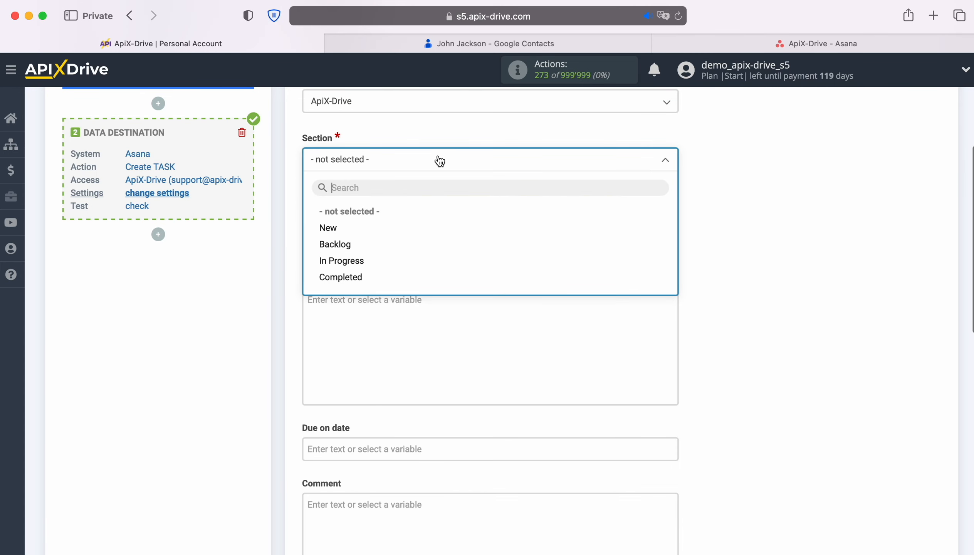
{"action": "left_click", "coordinate": [332, 228]}
{"action": "scroll", "coordinate": [746, 236], "scroll_direction": "down", "scroll_amount": 5}
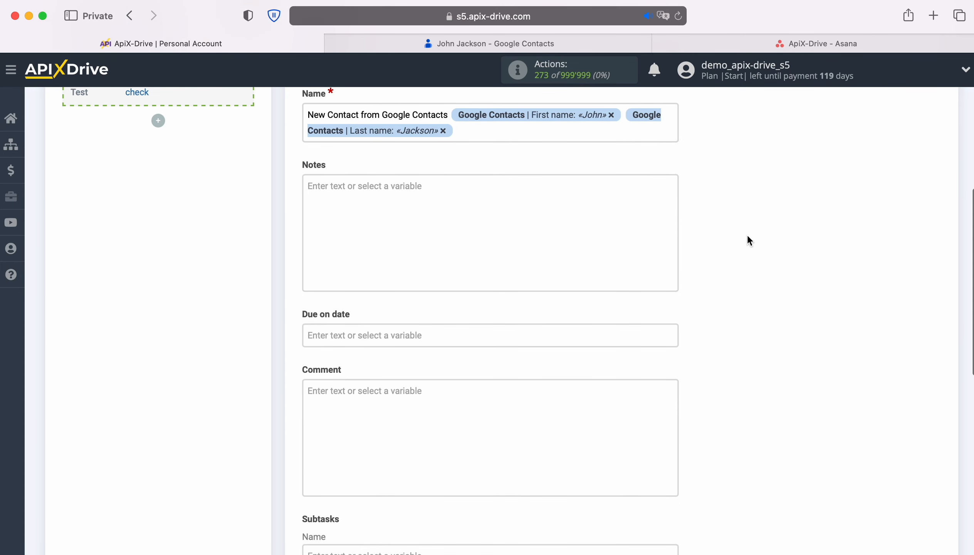
- Start the Notes with a 'Date' label and the contact's added / last edited time
{"action": "left_click", "coordinate": [388, 186]}
{"action": "scroll", "coordinate": [638, 415], "scroll_direction": "down", "scroll_amount": 3}
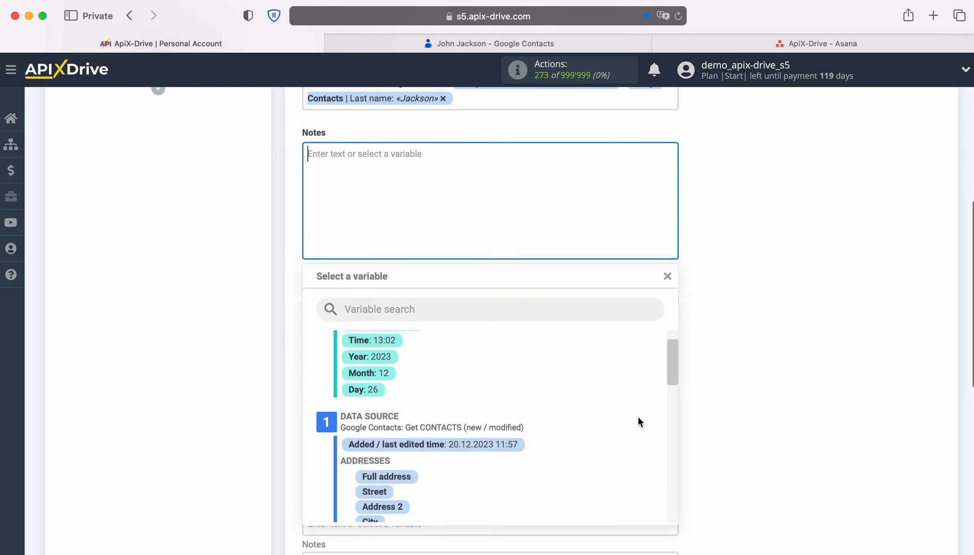
{"action": "left_click", "coordinate": [515, 444]}
{"action": "left_click", "coordinate": [308, 157]}
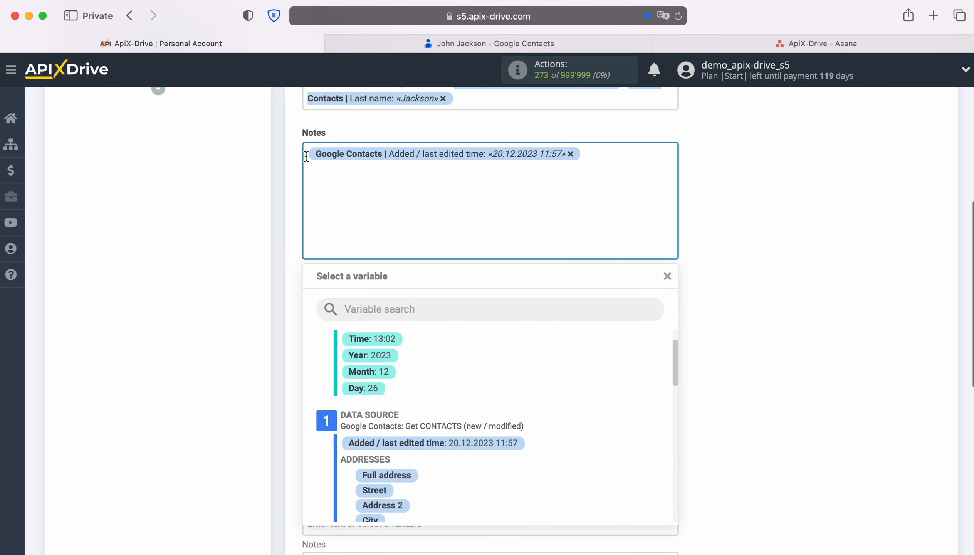
{"action": "type", "text": "Date"}
{"action": "left_click", "coordinate": [624, 153]}
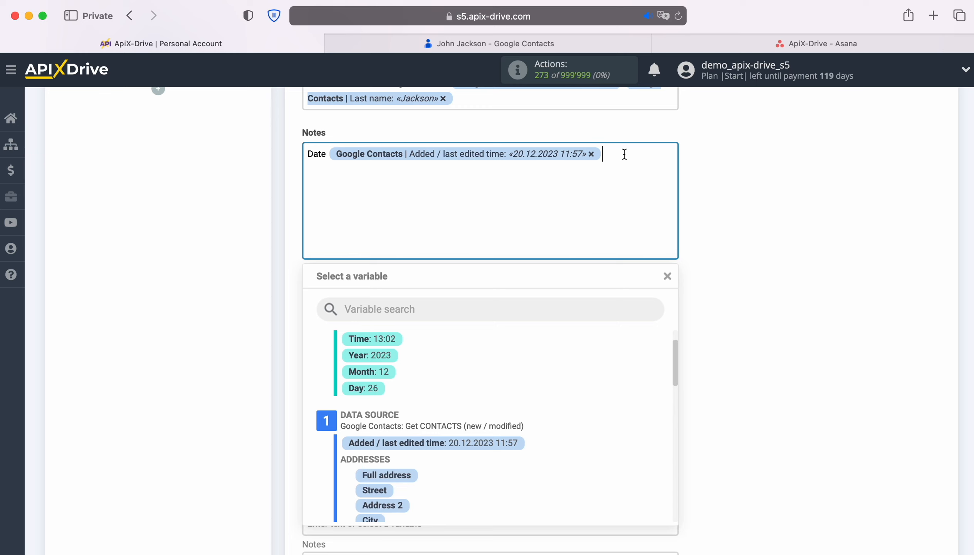
- Add a 'Name' line to Notes with the contact's First and Last name
{"action": "key", "text": "Return"}
{"action": "type", "text": "Name"}
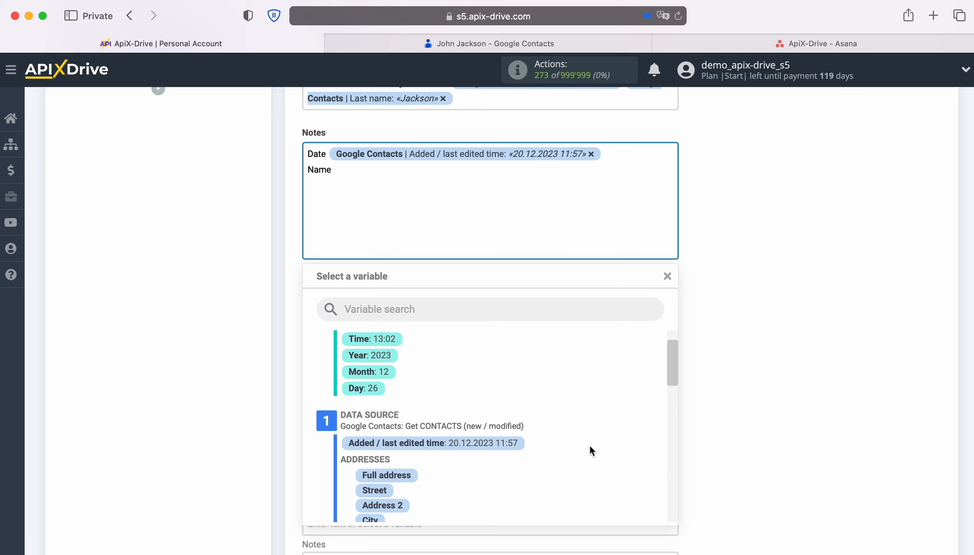
{"action": "scroll", "coordinate": [590, 445], "scroll_direction": "down", "scroll_amount": 10}
{"action": "left_click", "coordinate": [426, 435]}
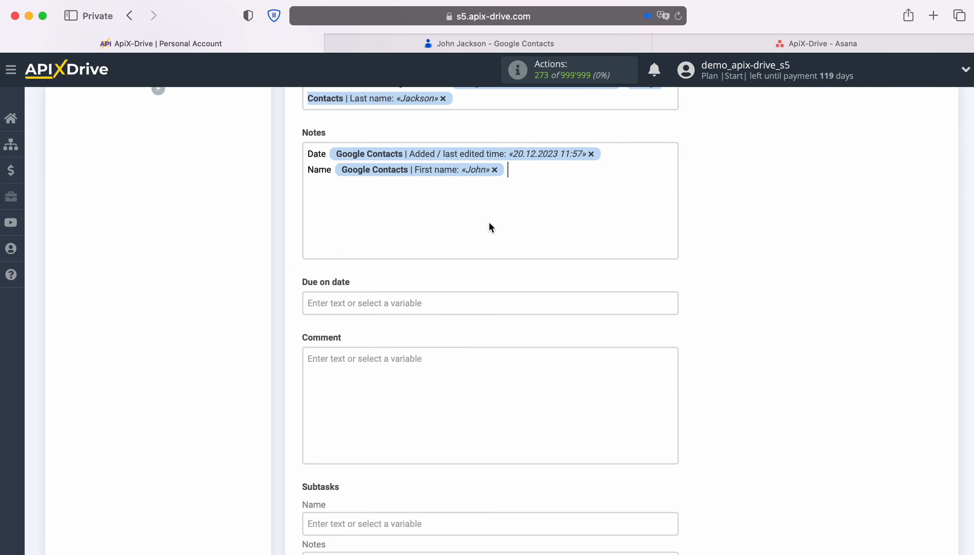
{"action": "left_click", "coordinate": [491, 227]}
{"action": "left_click", "coordinate": [442, 419]}
- Add 'Email' and 'Phone' lines to Notes with the contact's E-mail and Phone variables
{"action": "key", "text": "Return"}
{"action": "type", "text": "Email"}
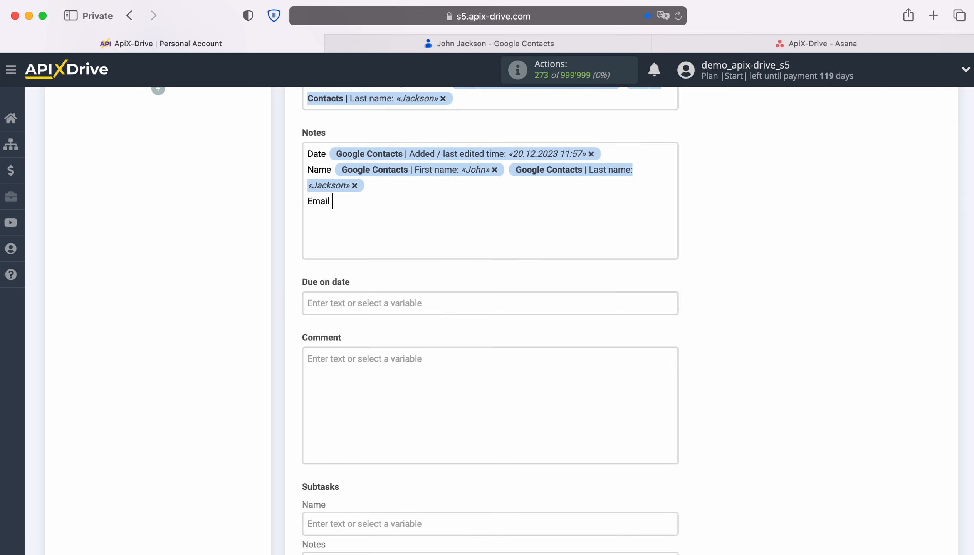
{"action": "left_click", "coordinate": [419, 200]}
{"action": "scroll", "coordinate": [550, 431], "scroll_direction": "up", "scroll_amount": 2}
{"action": "left_click", "coordinate": [476, 359]}
{"action": "key", "text": "Return"}
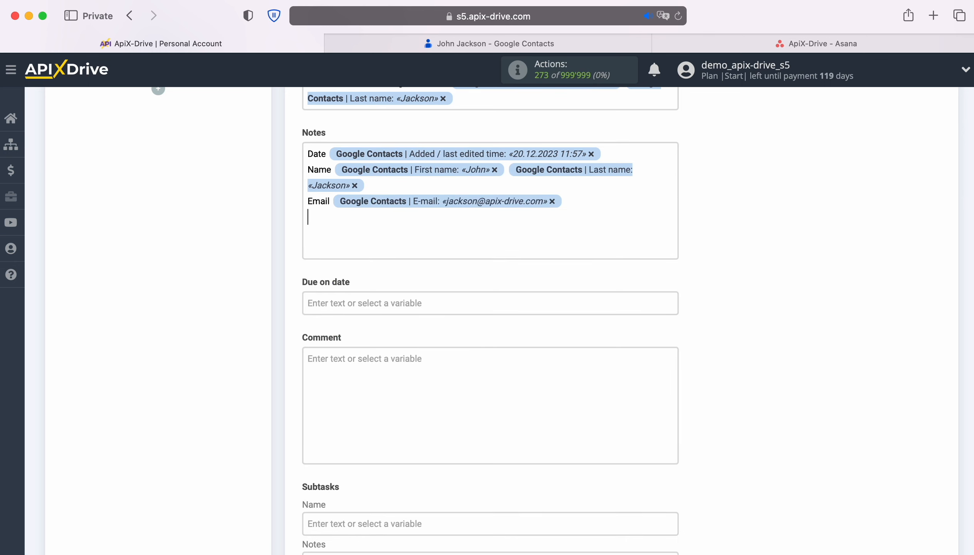
{"action": "type", "text": "Phone"}
{"action": "left_click", "coordinate": [440, 231]}
{"action": "scroll", "coordinate": [550, 432], "scroll_direction": "down", "scroll_amount": 5}
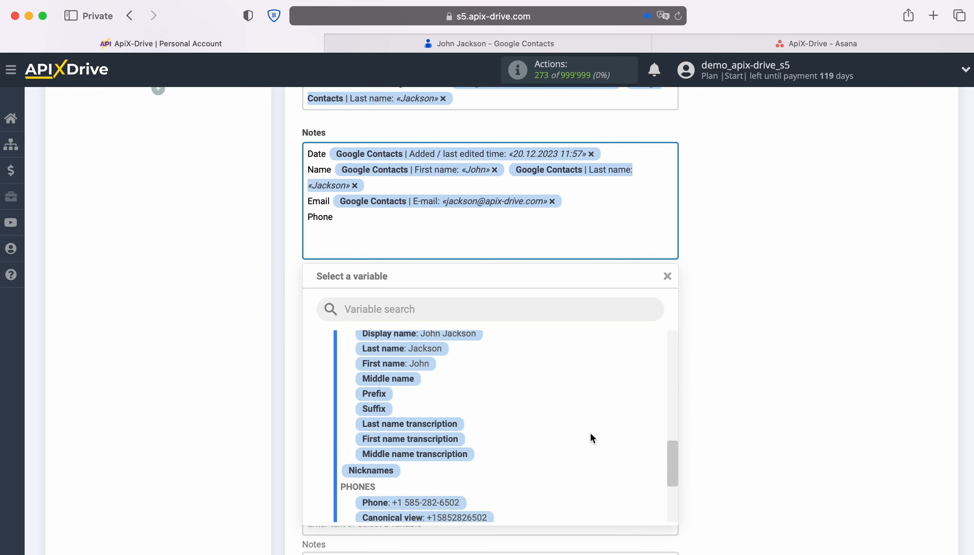
{"action": "scroll", "coordinate": [590, 431], "scroll_direction": "down", "scroll_amount": 2}
{"action": "left_click", "coordinate": [449, 442]}
- Set Due on date to the system Date and Time variables
{"action": "left_click", "coordinate": [448, 303]}
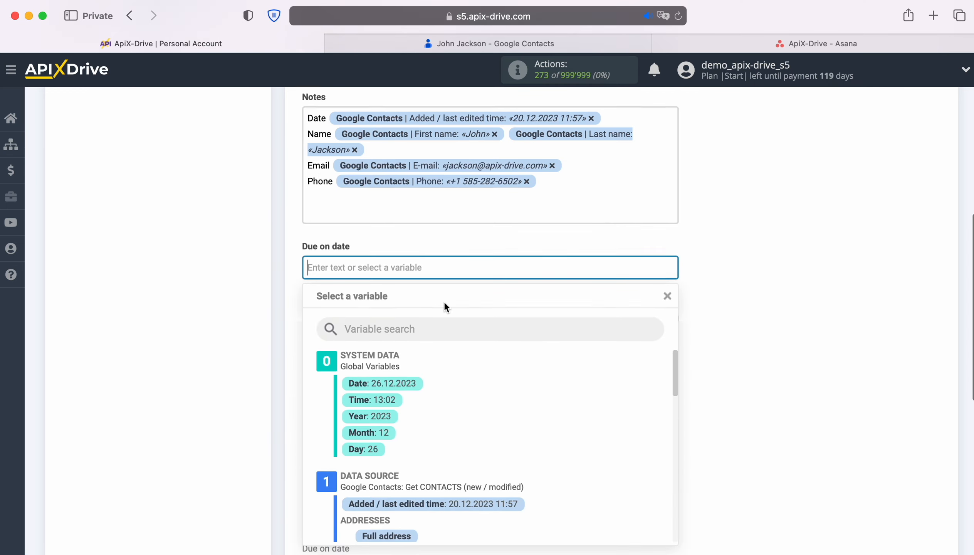
{"action": "scroll", "coordinate": [456, 305], "scroll_direction": "down", "scroll_amount": 3}
{"action": "left_click", "coordinate": [416, 270]}
{"action": "left_click", "coordinate": [495, 153]}
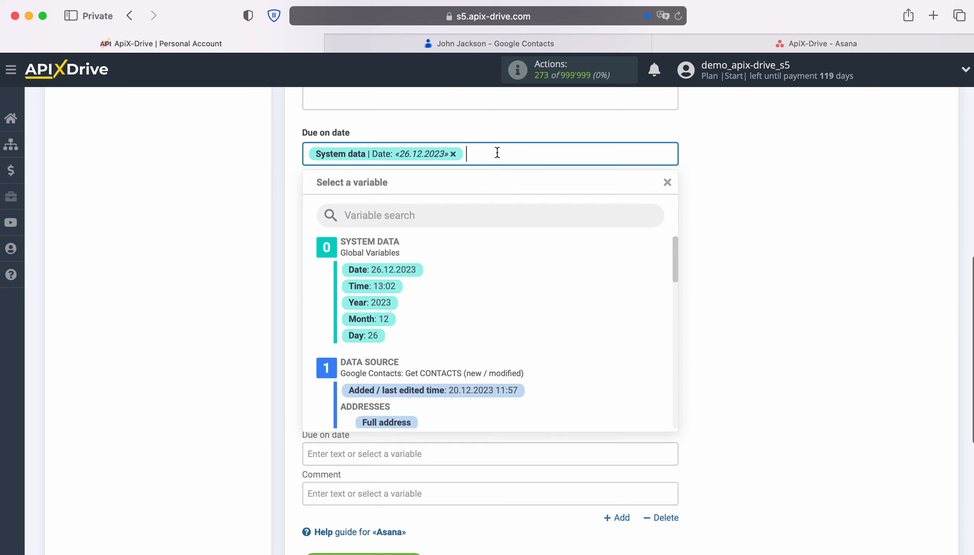
{"action": "left_click", "coordinate": [388, 286]}
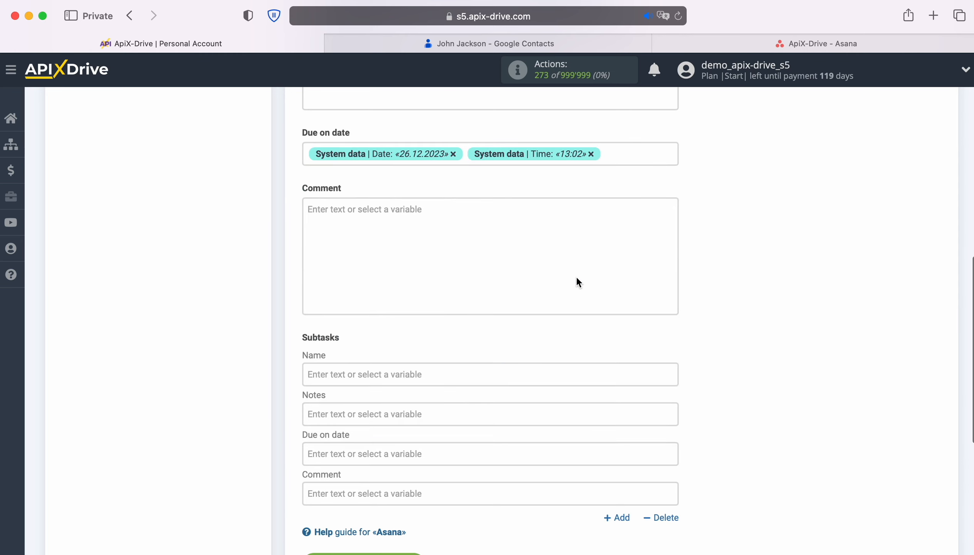
{"action": "scroll", "coordinate": [577, 278], "scroll_direction": "down", "scroll_amount": 3}
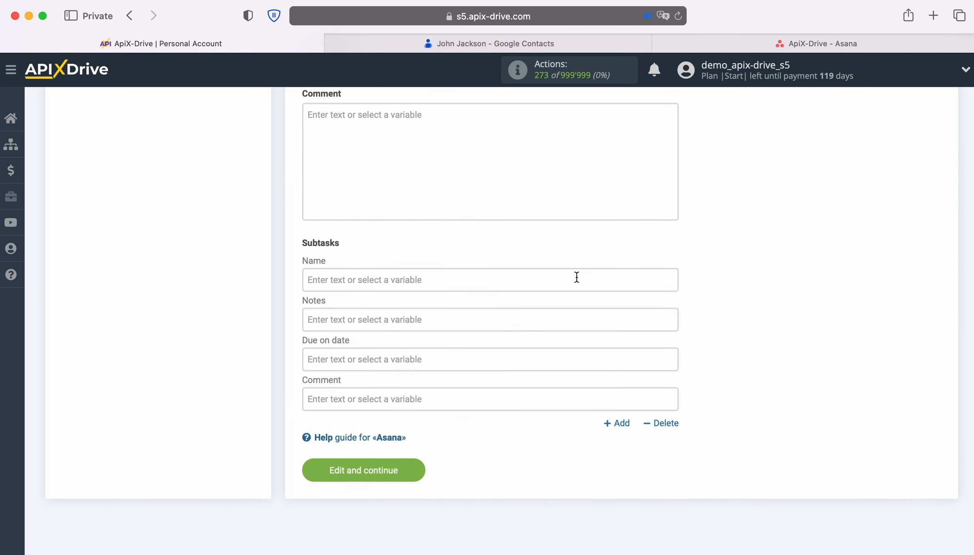
- Save the task fields, send test data to Asana, and check the Asana project board
{"action": "left_click", "coordinate": [418, 462]}
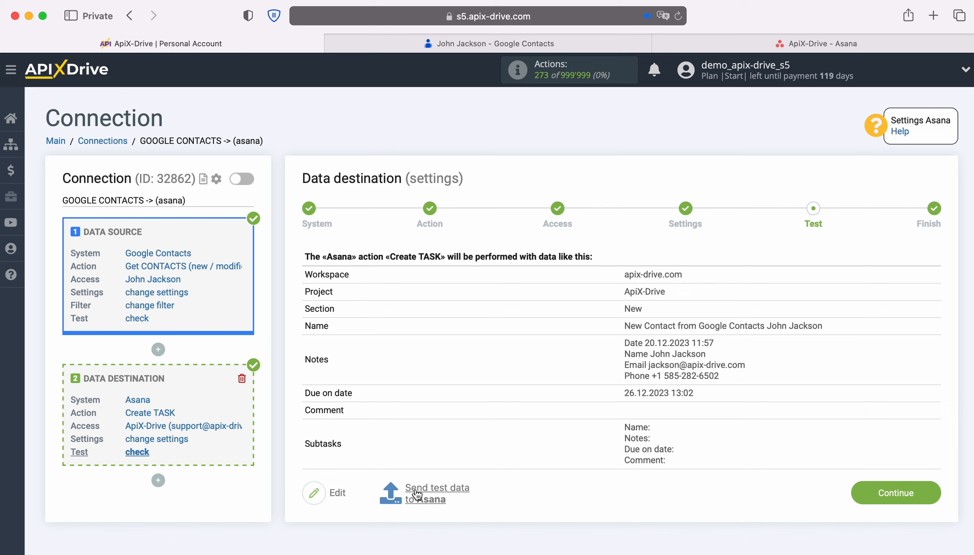
{"action": "left_click", "coordinate": [439, 492]}
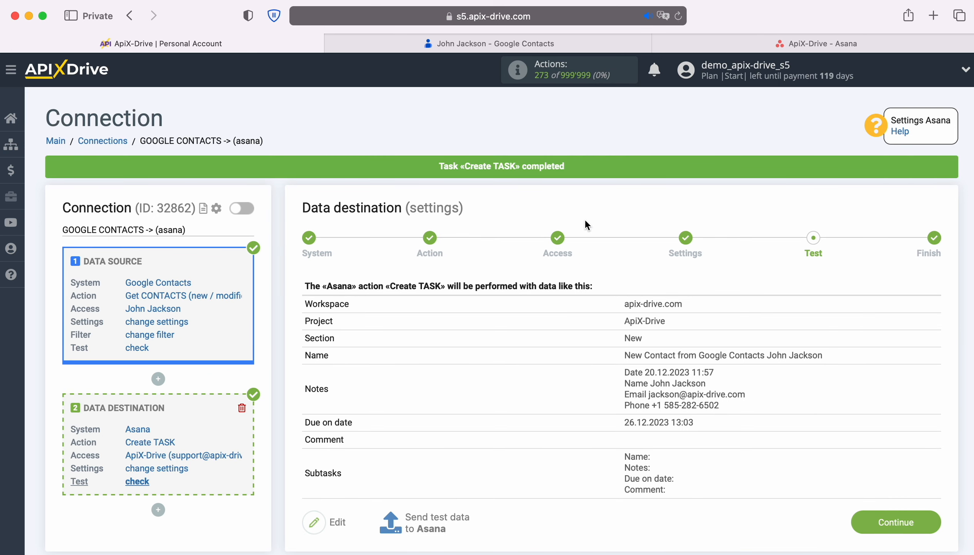
{"action": "left_click", "coordinate": [683, 40]}
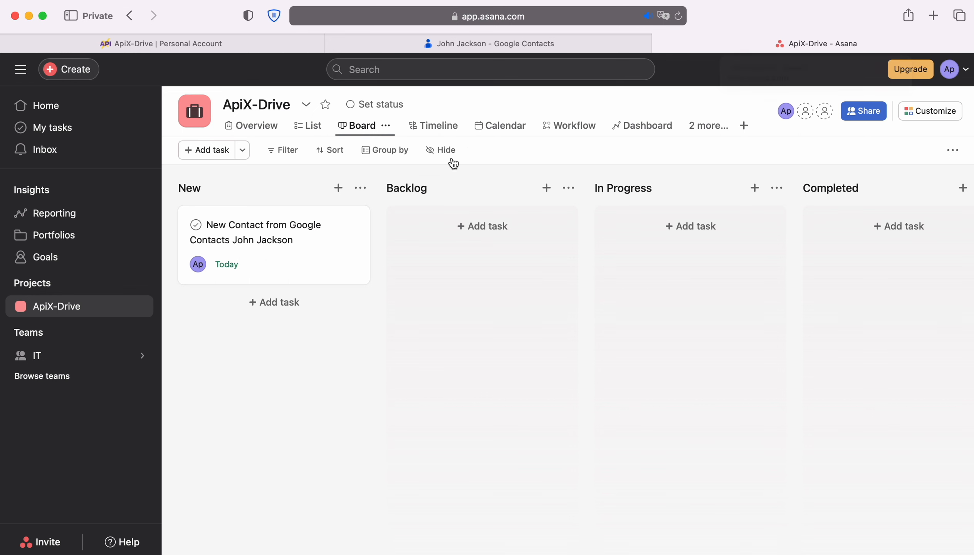
- Open the new Asana contact task to confirm its date, name, e-mail and phone, then return to ApiX-Drive
{"action": "left_click", "coordinate": [313, 225]}
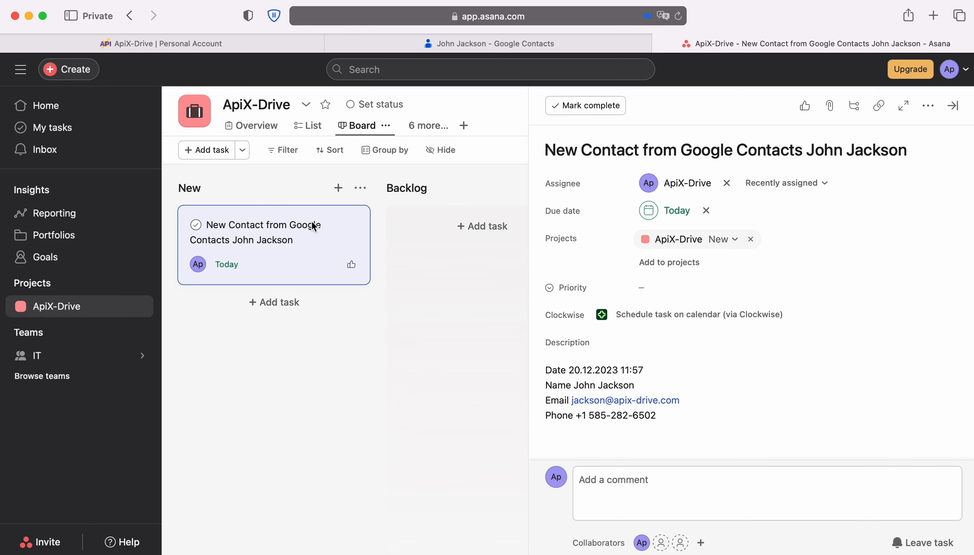
{"action": "left_click", "coordinate": [248, 43]}
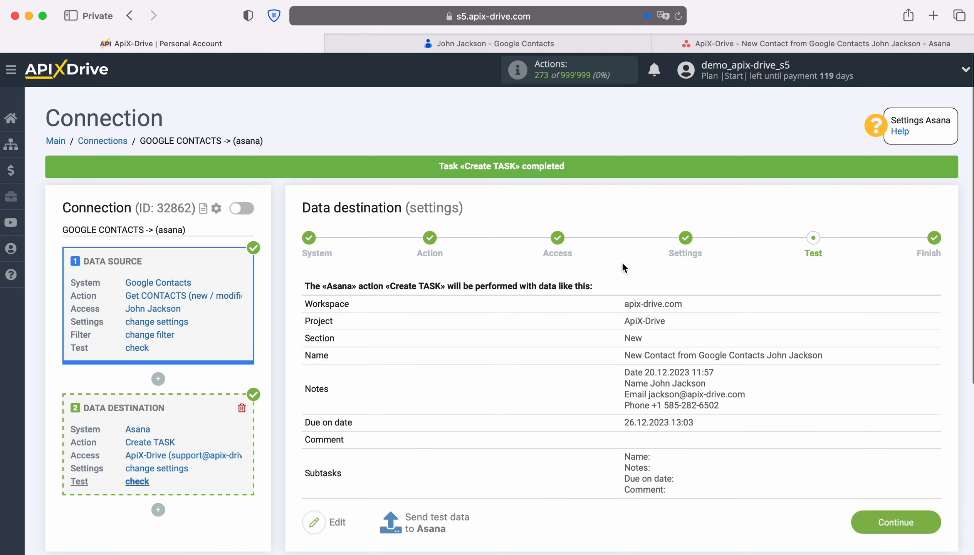
- Enable auto-update for the Google Contacts to Asana connection with a 5-minute update interval
{"action": "left_click", "coordinate": [929, 518]}
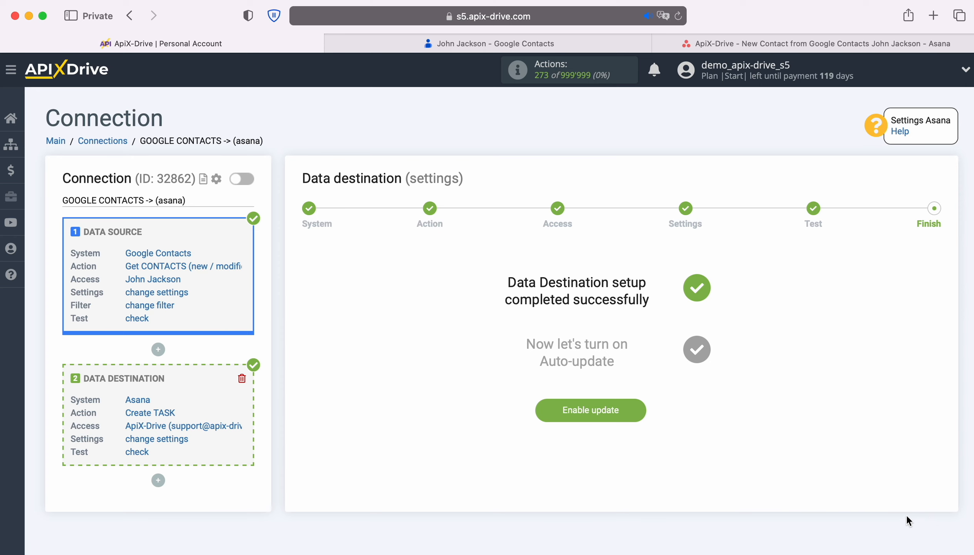
{"action": "left_click", "coordinate": [640, 406]}
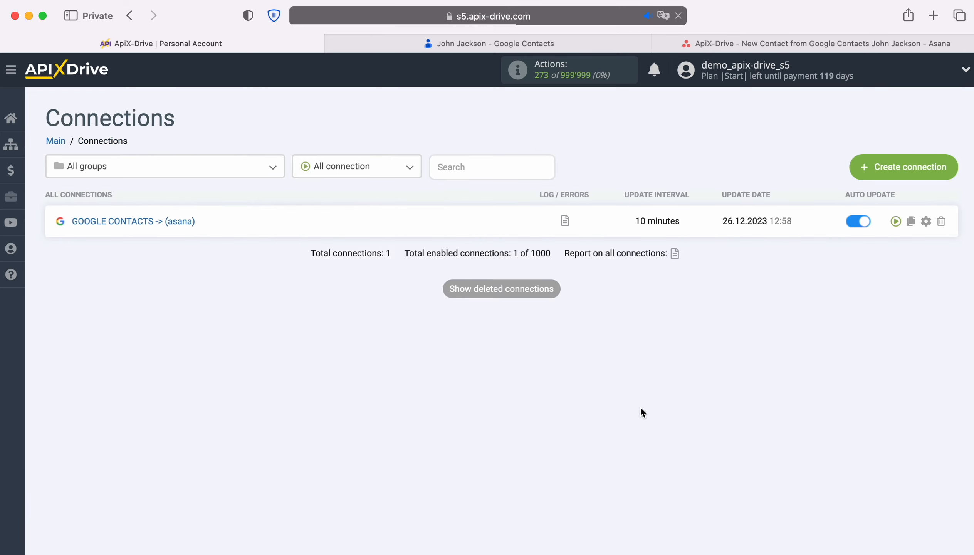
{"action": "left_click", "coordinate": [927, 221]}
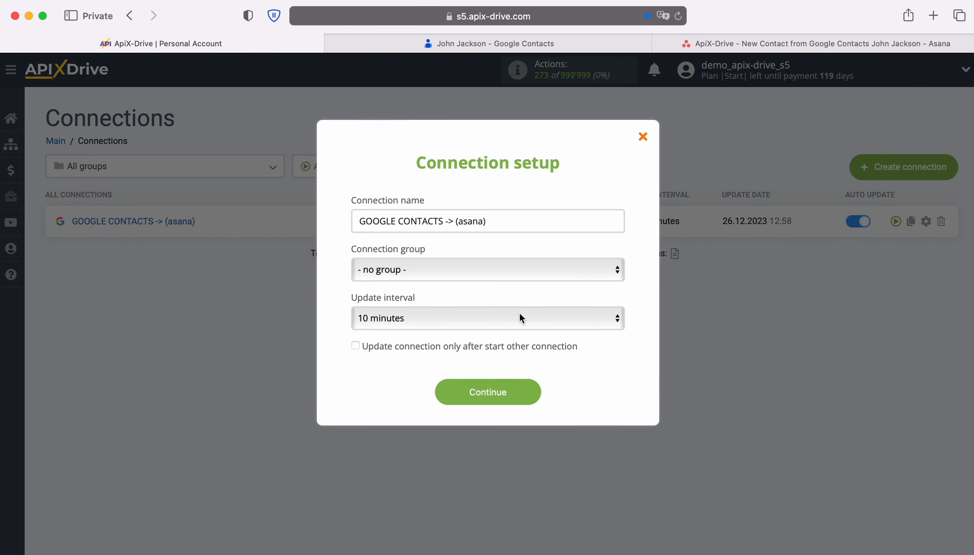
{"action": "left_click", "coordinate": [503, 316]}
{"action": "left_click", "coordinate": [493, 303]}
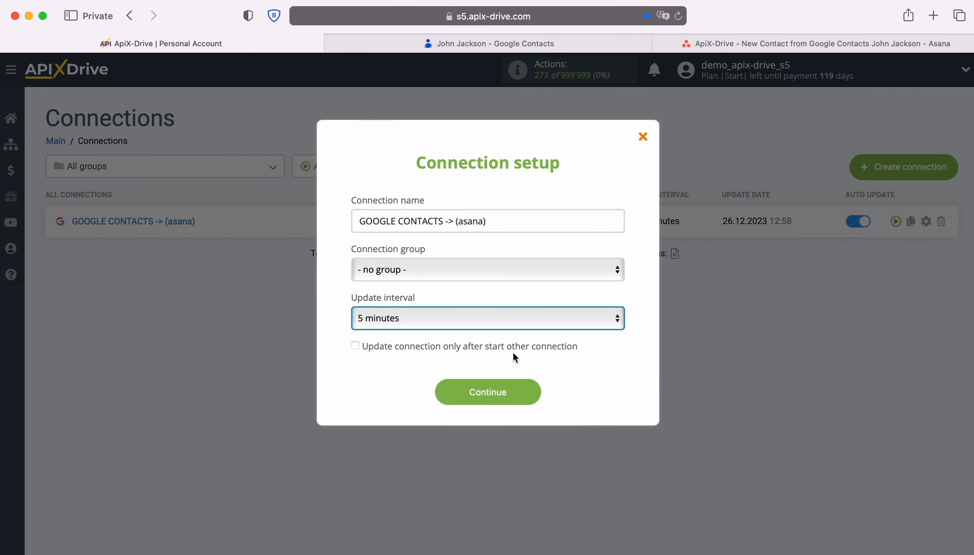
{"action": "left_click", "coordinate": [527, 393]}
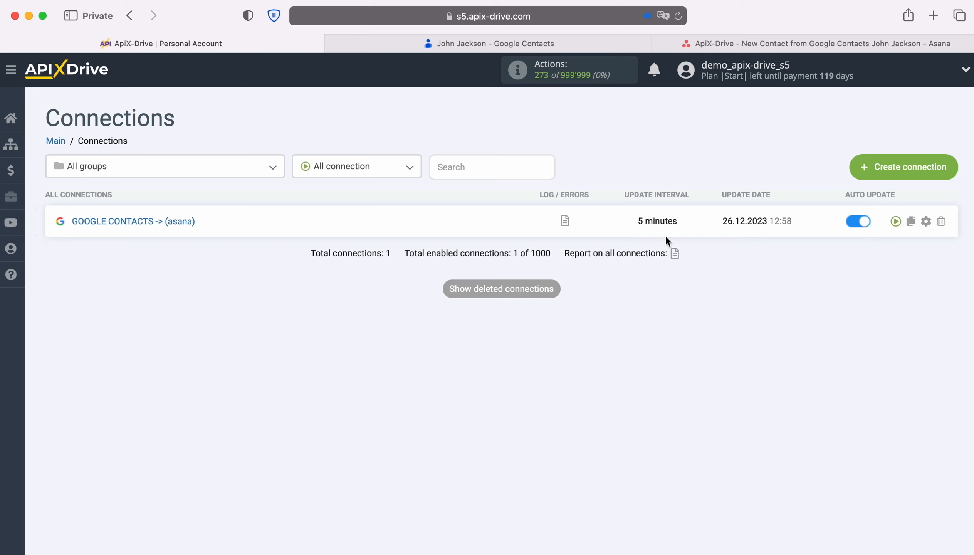